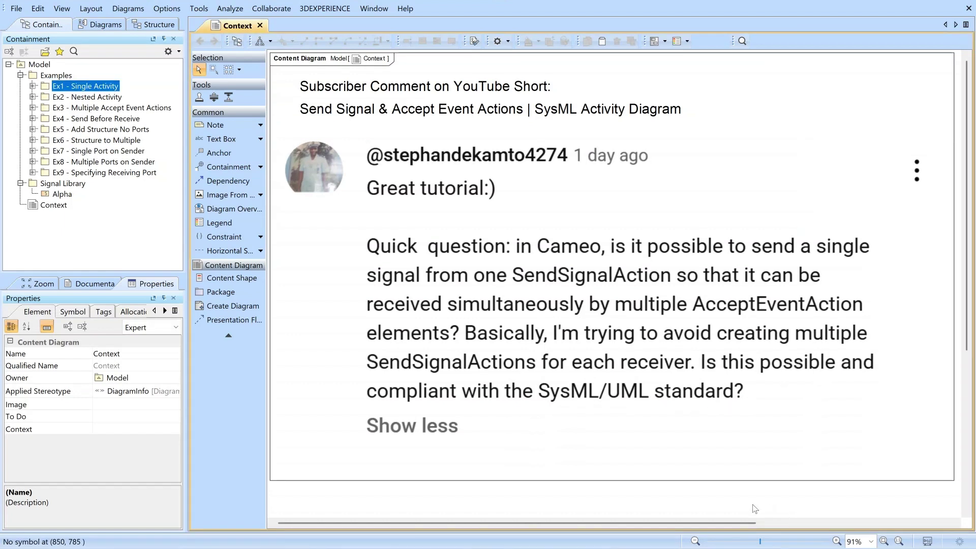
- Open the Ex1- Works activity diagram from Ex1 - Single Activity and start its simulation
click(33, 86)
click(45, 97)
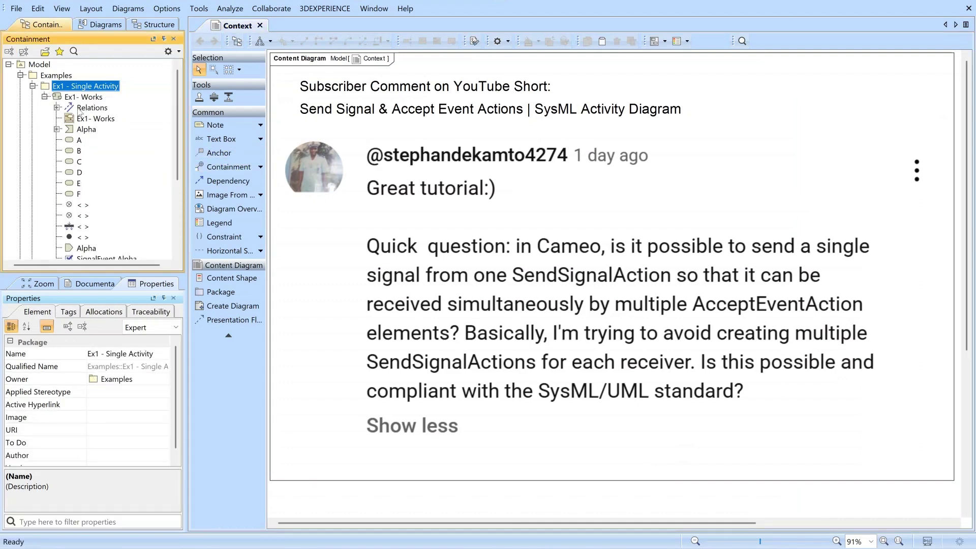
double_click(96, 119)
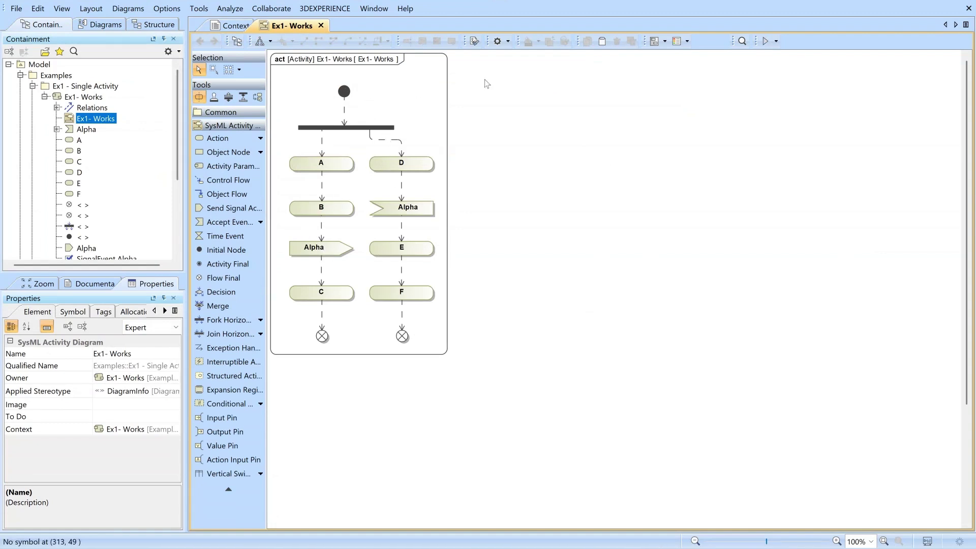
click(765, 40)
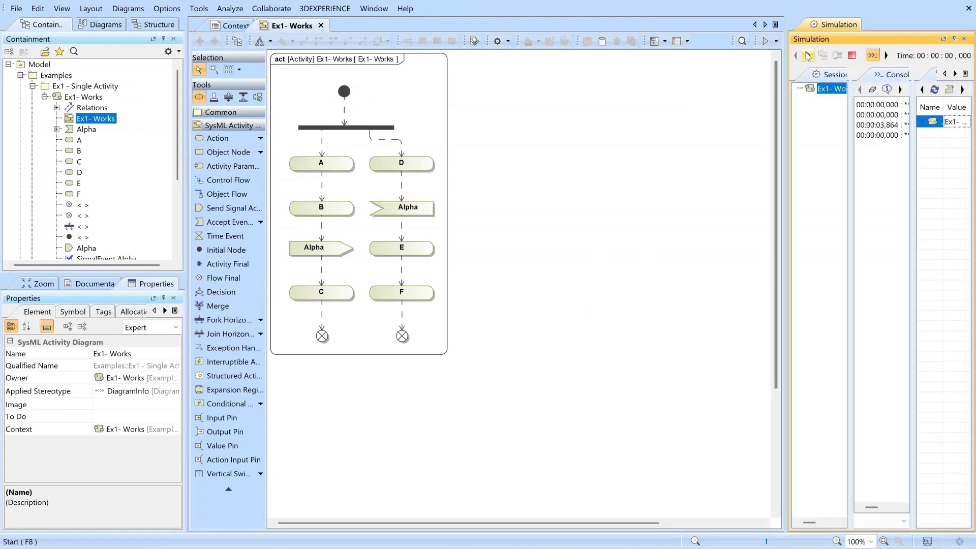
click(809, 55)
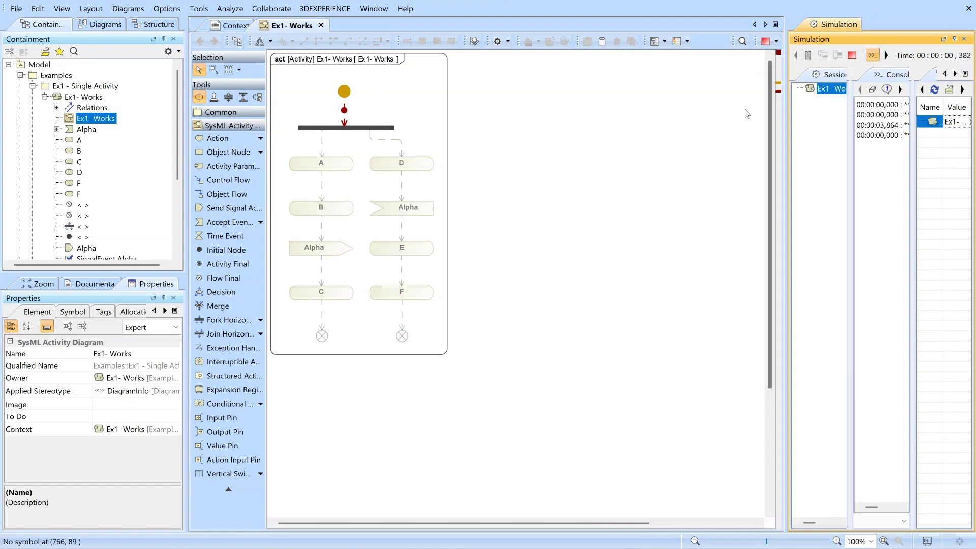
- Inspect the Alpha send signal action and the Alpha accept event action on the simulated diagram
click(320, 253)
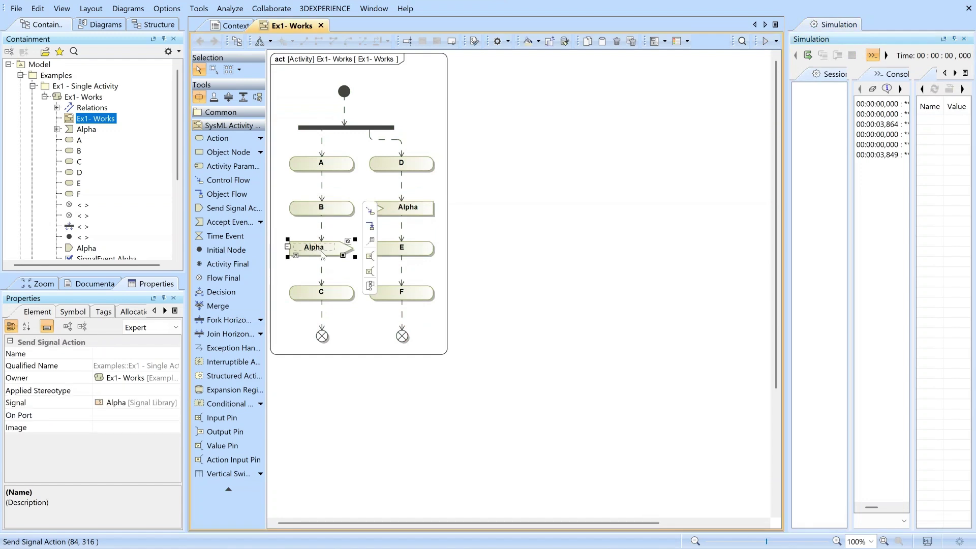
click(421, 214)
click(378, 68)
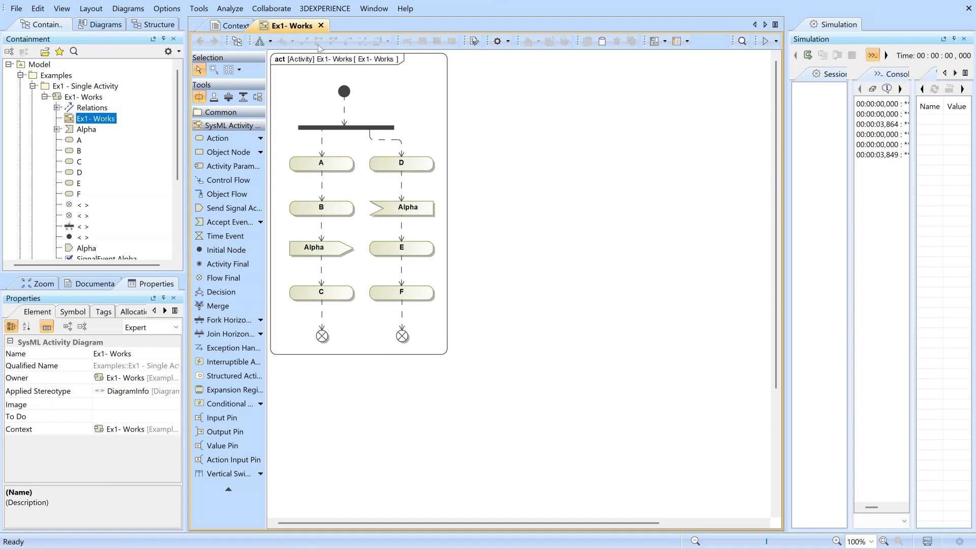
click(405, 212)
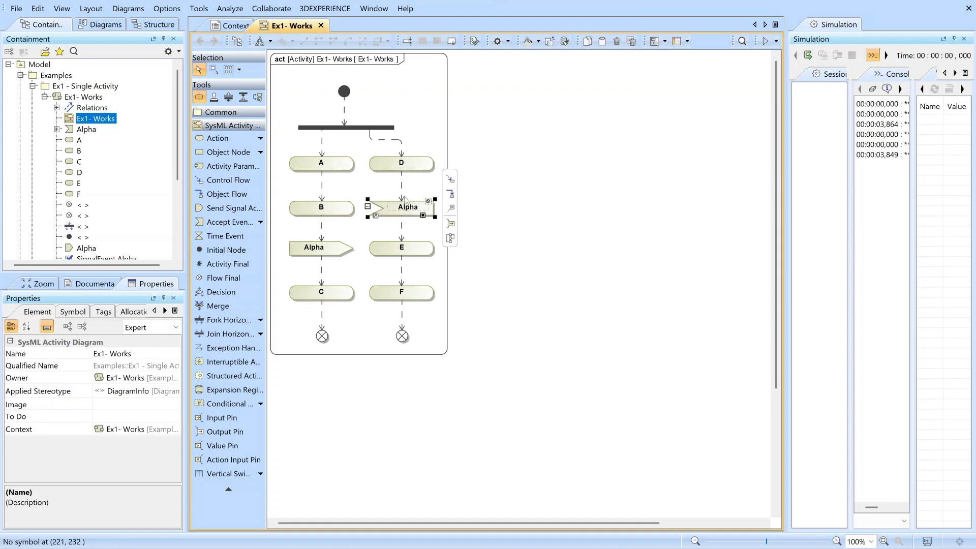
click(403, 81)
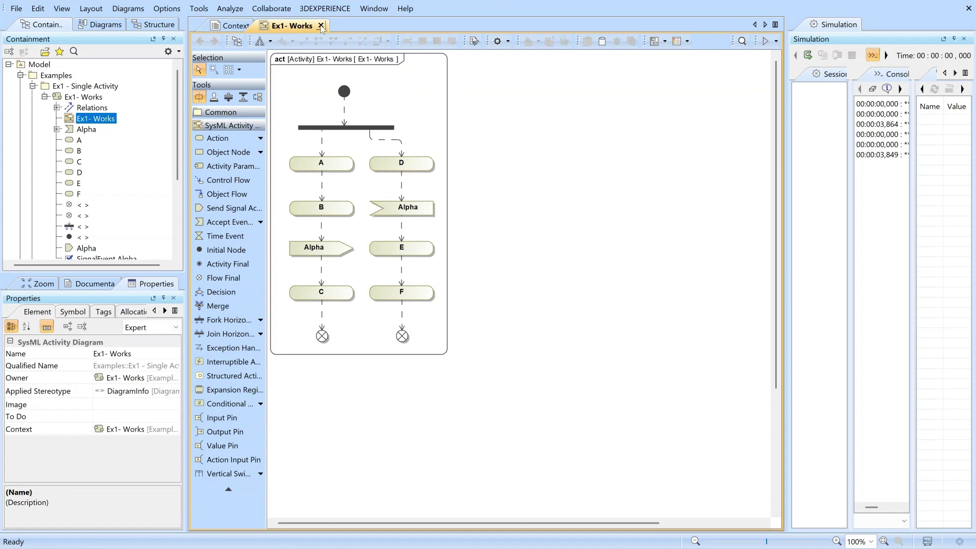
- Switch from Ex1 to the Ex2 - Works diagram under Ex2 - Nested Activity and run its simulation
click(32, 86)
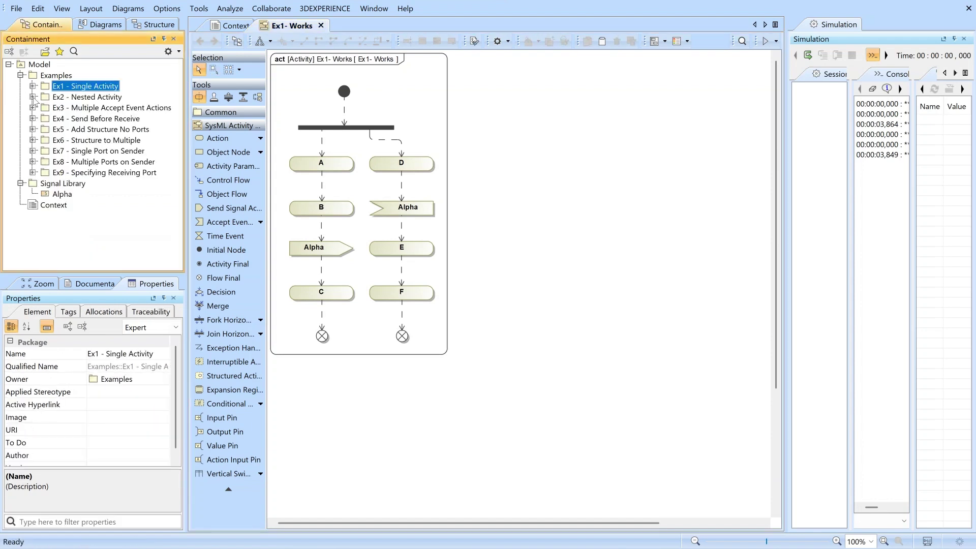
click(32, 96)
click(44, 119)
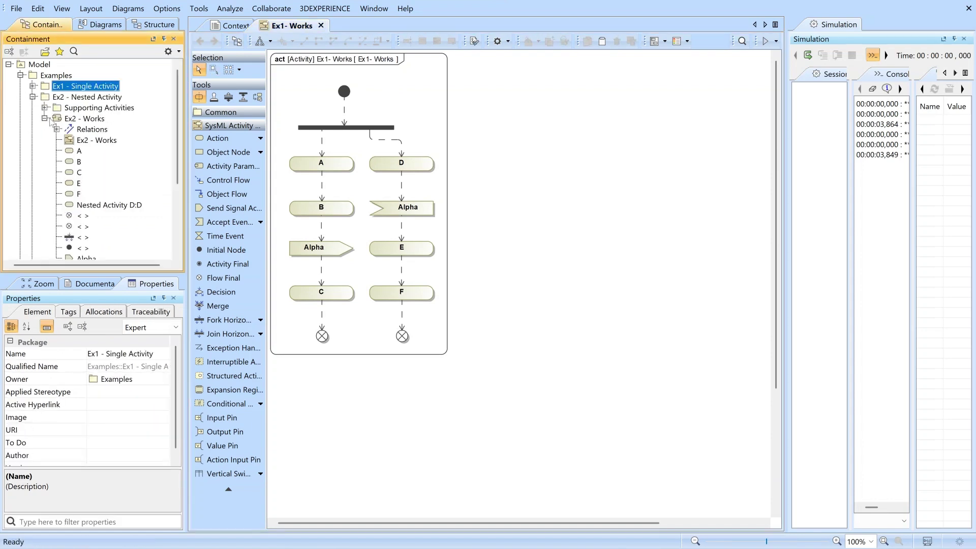
double_click(92, 142)
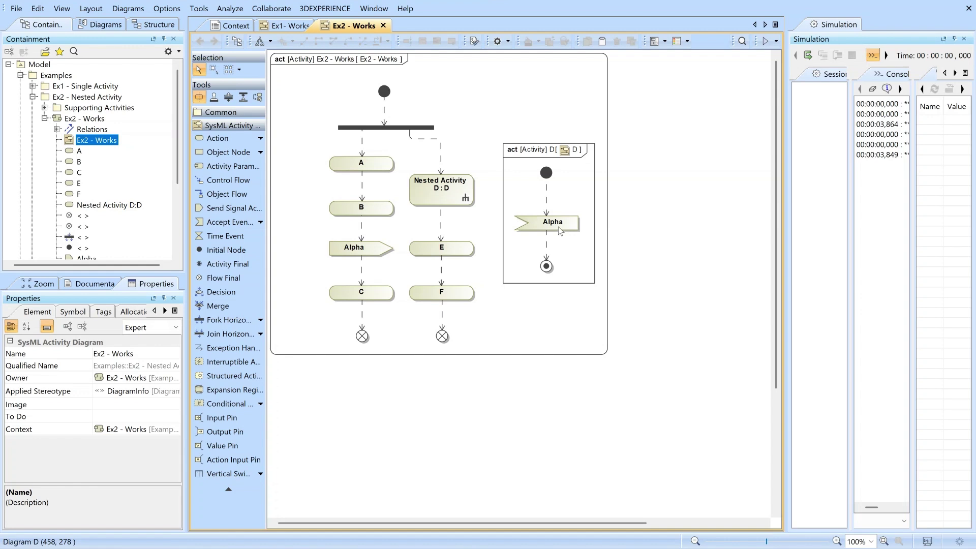
click(764, 42)
click(808, 54)
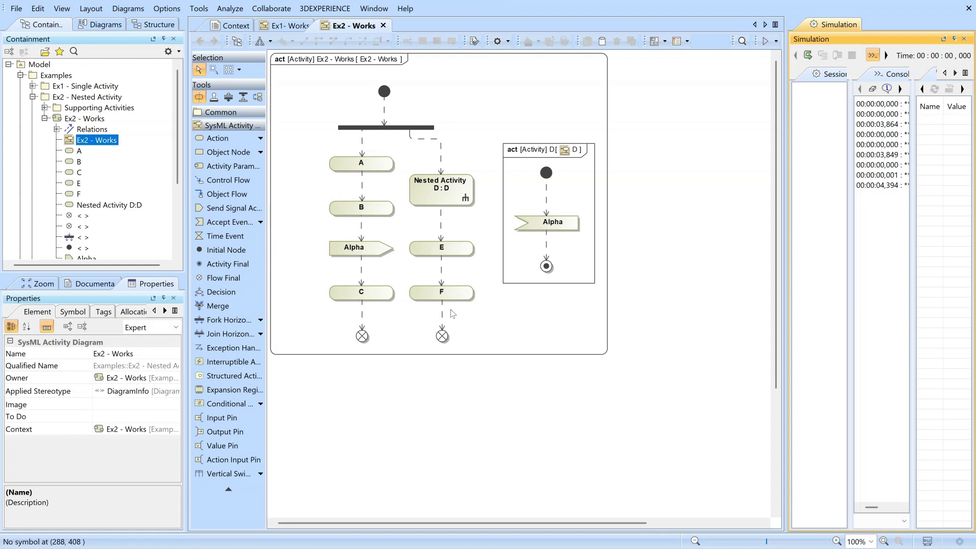
- Collapse Ex2 and open the Ex3 - Does Not Work diagram under Ex3 - Multiple Accept Event Actions
click(44, 119)
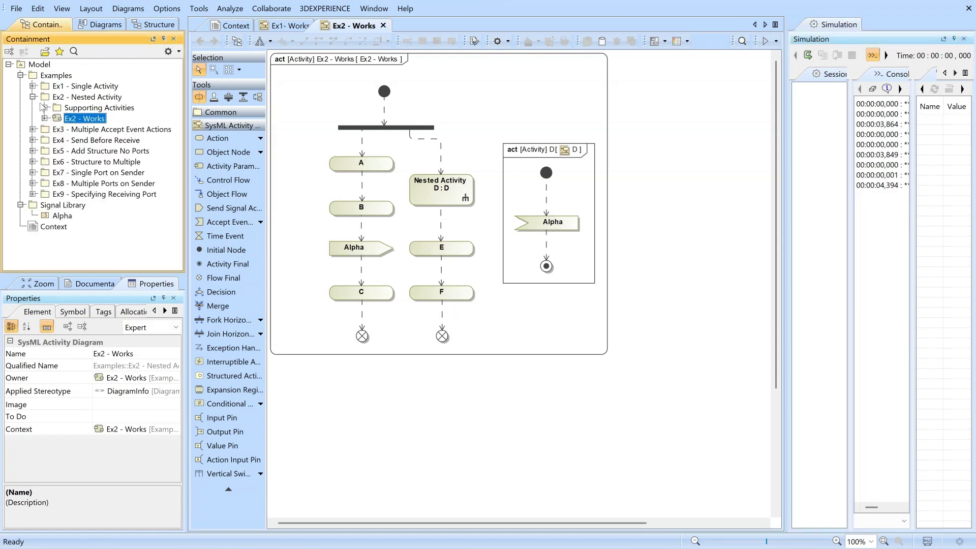
click(34, 97)
click(33, 108)
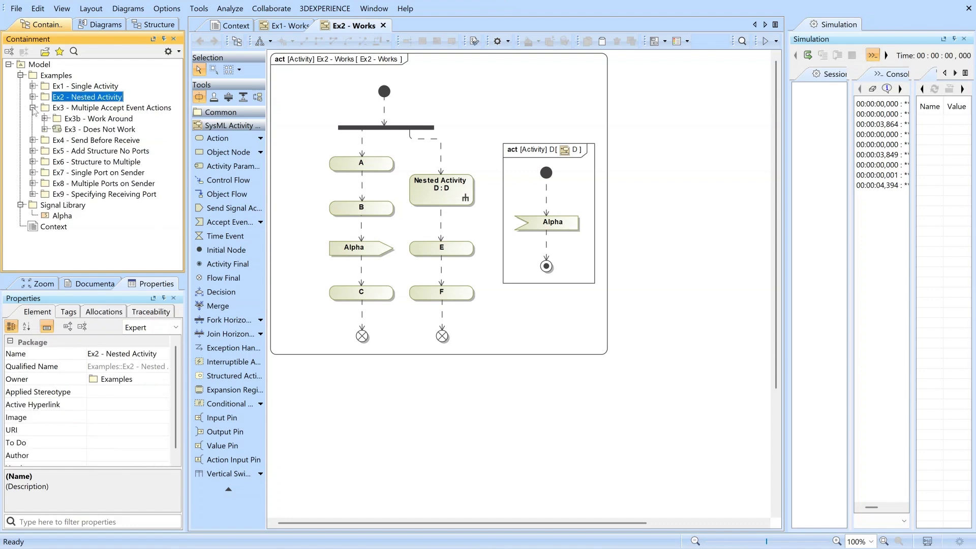
click(45, 130)
double_click(110, 152)
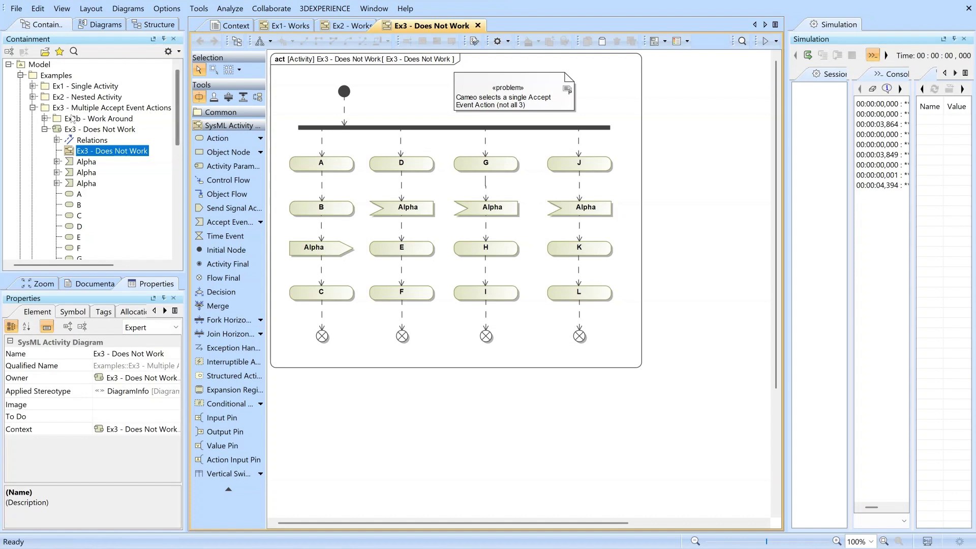
- Inspect the Alpha accept events in columns D, G and J and the Alpha send signal action
click(413, 210)
click(504, 211)
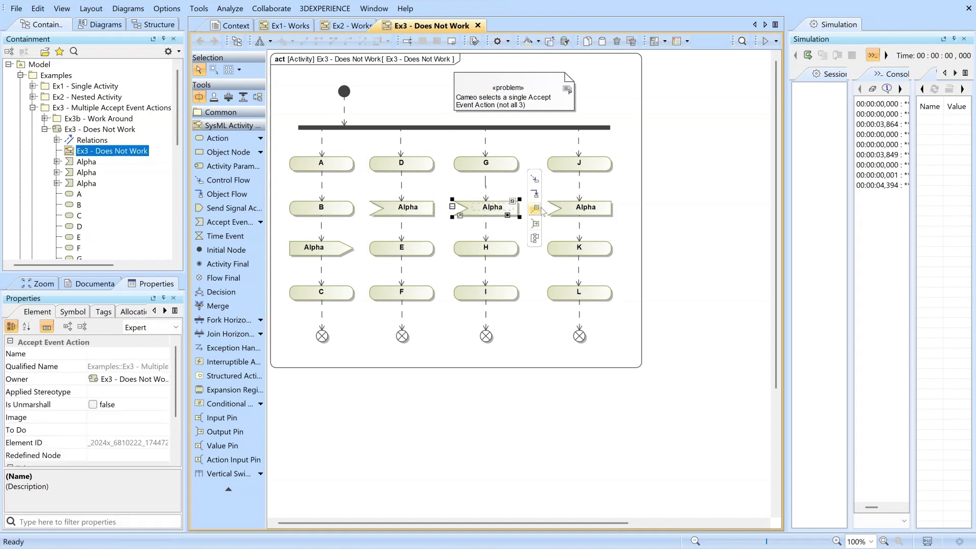
click(579, 210)
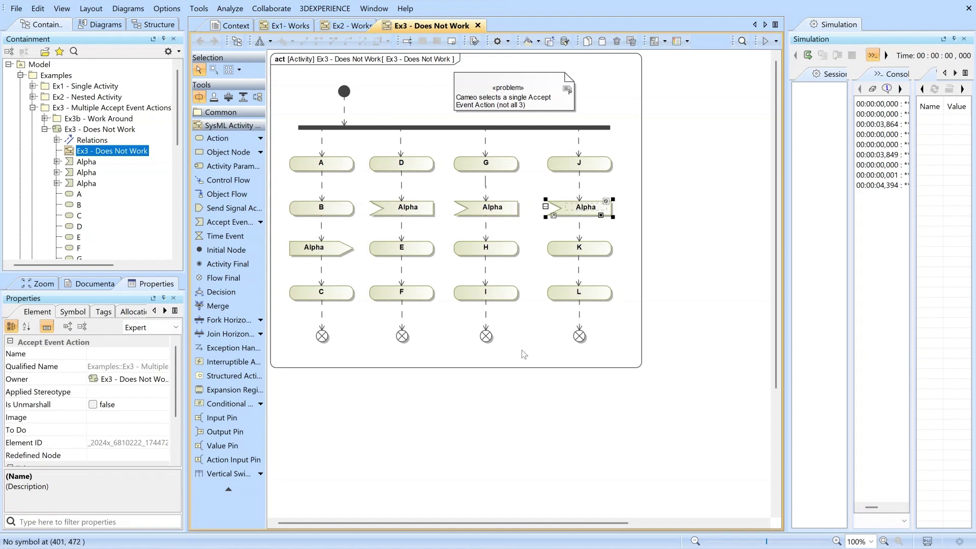
click(500, 337)
click(326, 251)
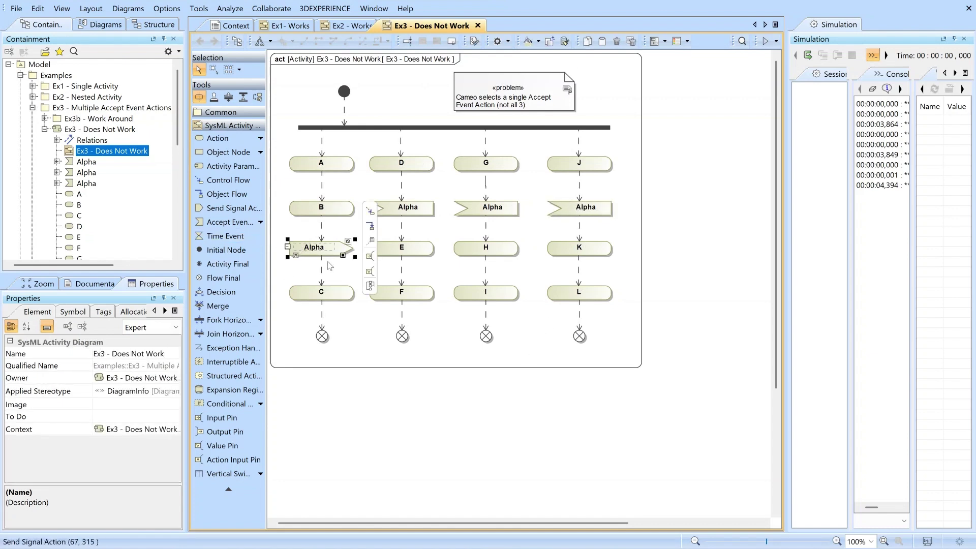
click(436, 355)
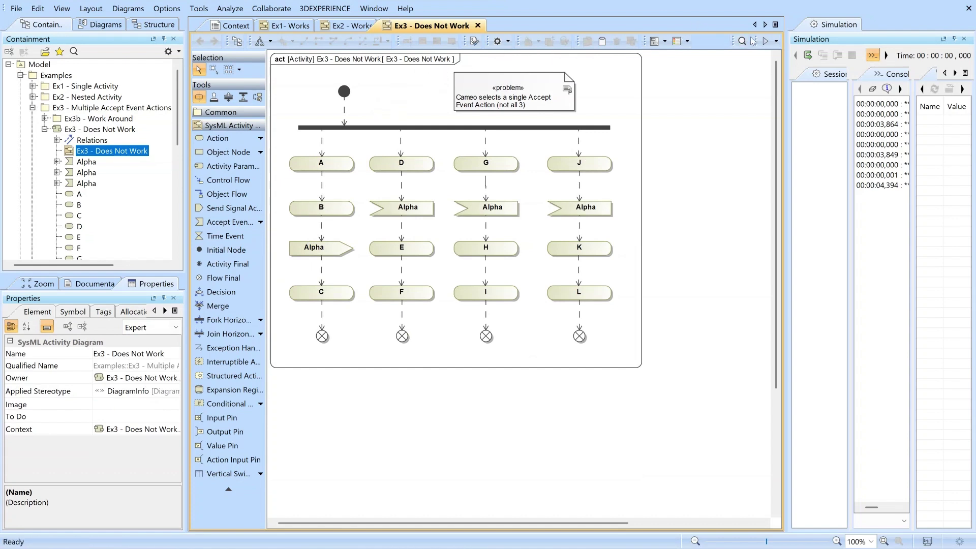
- Simulate Ex3 - Does Not Work and inspect the still-waiting Alpha accept events in G and J
click(767, 43)
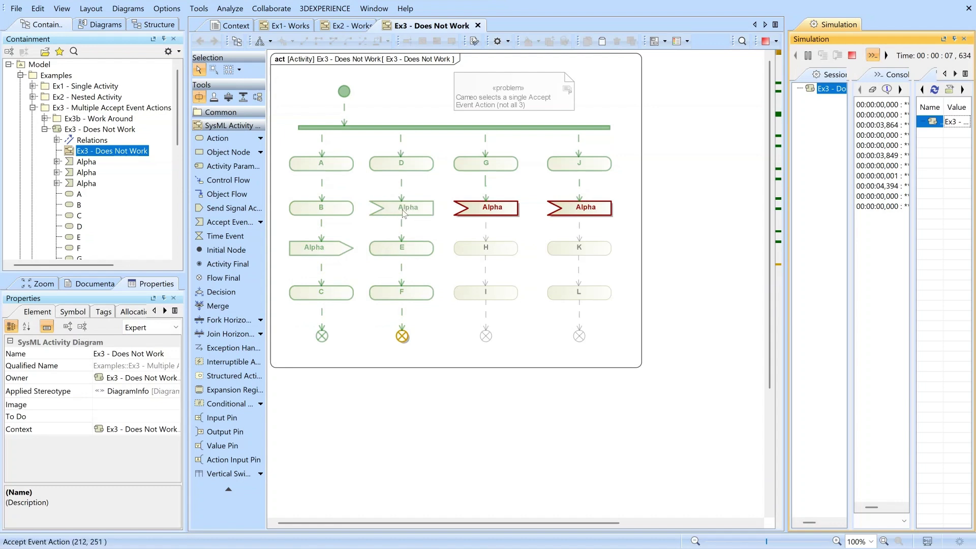
click(484, 210)
click(585, 217)
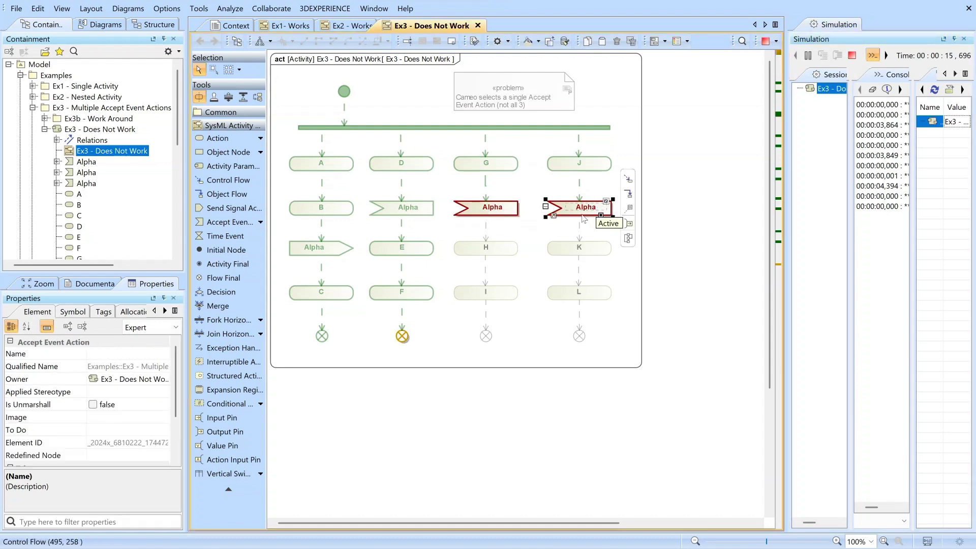
click(765, 41)
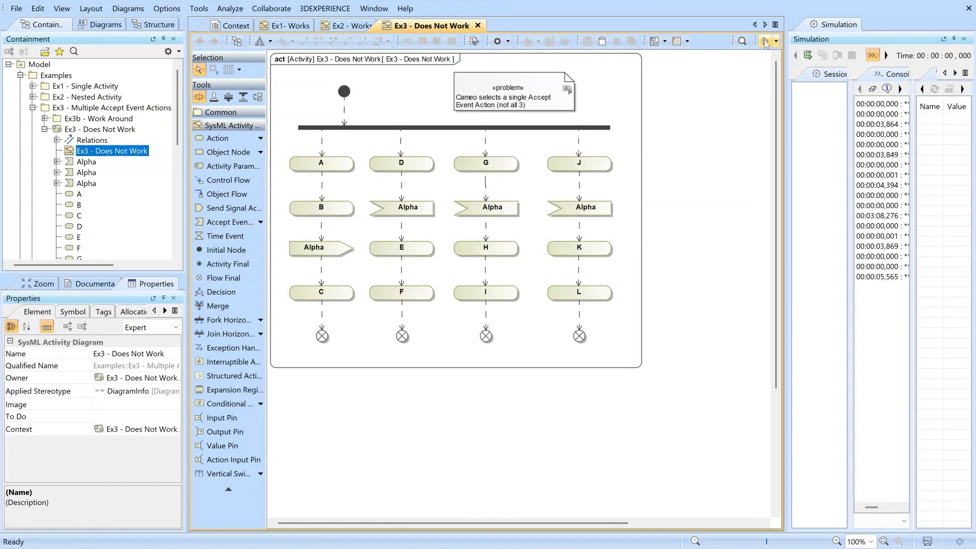
click(794, 56)
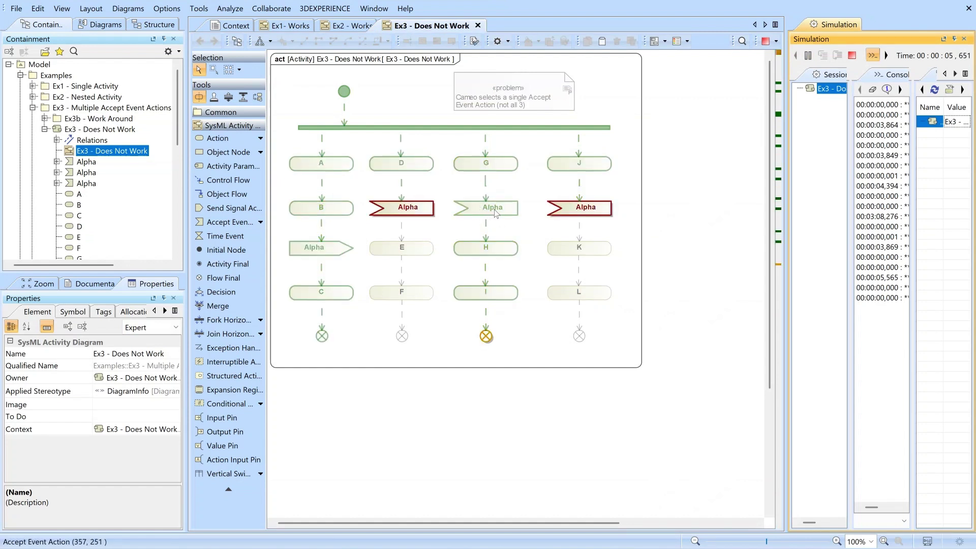
mouse_move(494, 213)
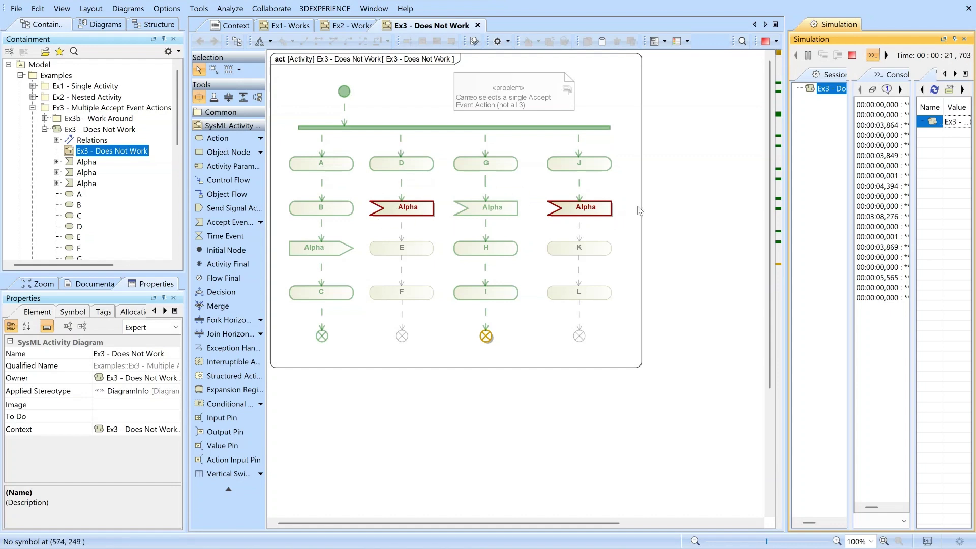
click(766, 41)
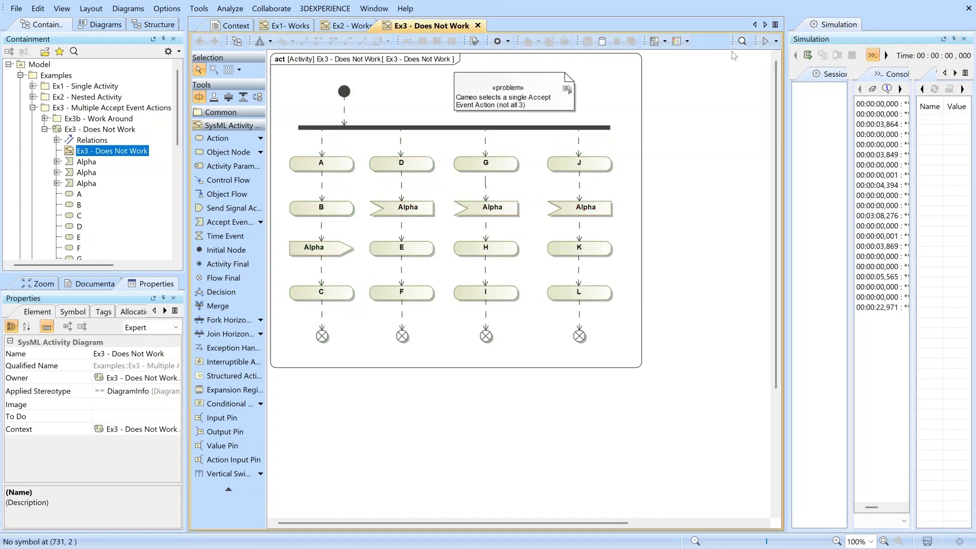
- Open the Ex3b - Works diagram under the Ex3b - Work Around package
click(44, 118)
click(57, 129)
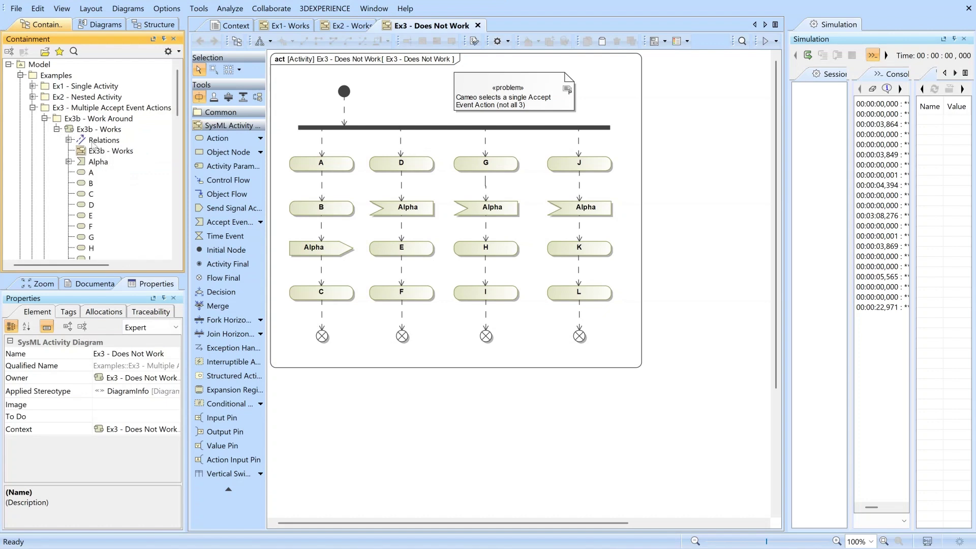
double_click(110, 151)
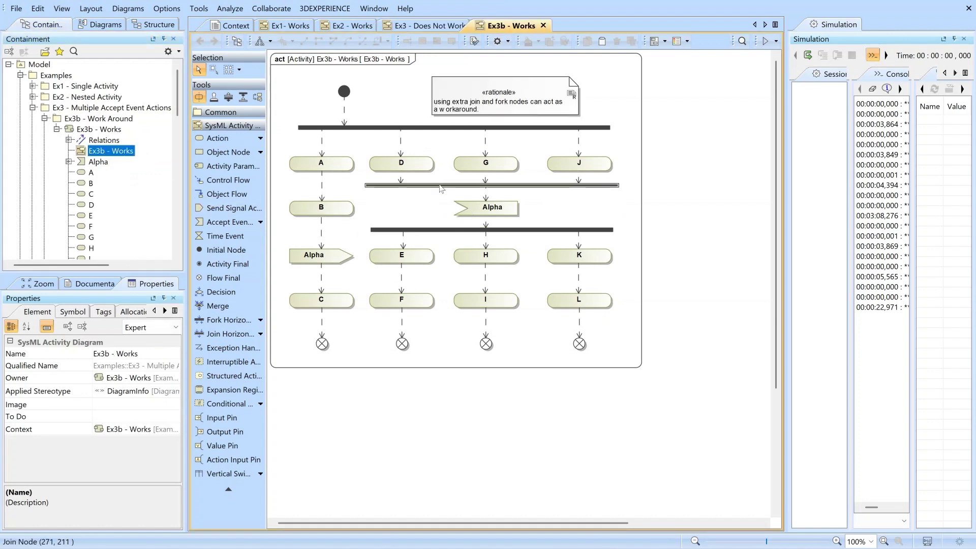
- Inspect the join bar below D, G and J and the Alpha accept event, then simulate Ex3b - Works
click(443, 186)
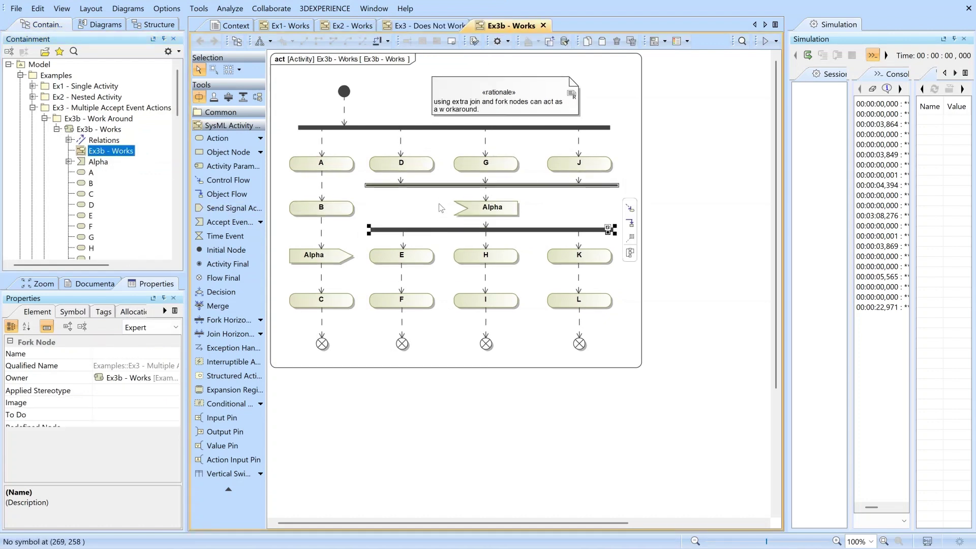
click(485, 212)
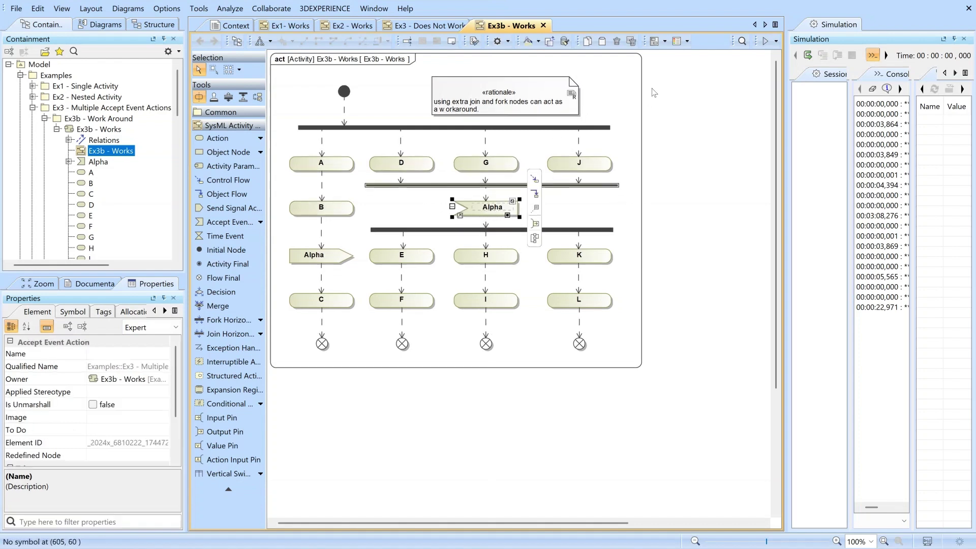
click(617, 94)
click(766, 42)
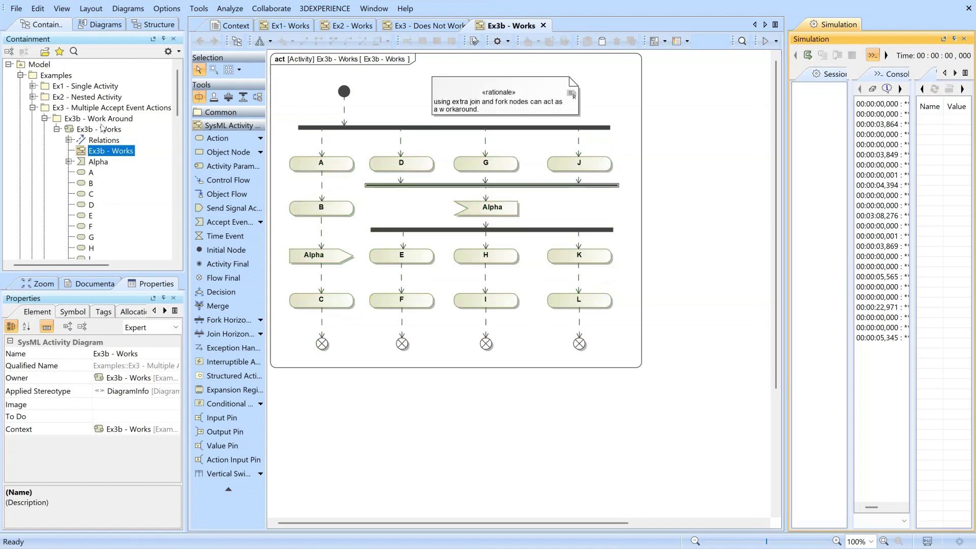
- Collapse the Ex3b, Ex3 - Does Not Work and Ex3 - Multiple Accept Event Actions packages
click(61, 131)
click(44, 119)
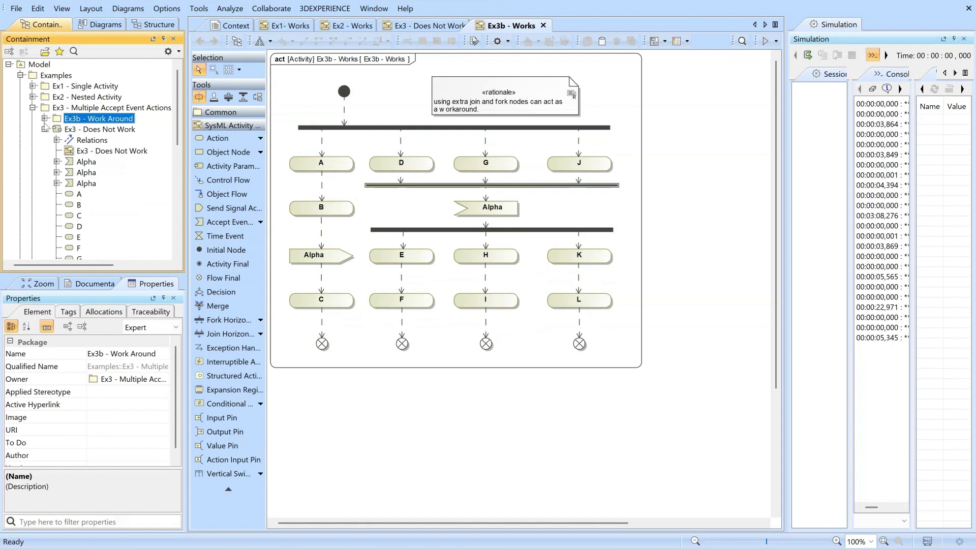
click(44, 129)
click(33, 108)
- Open and simulate the Ex4- Does Not Work diagram, then select the Ex4b - Fixed package
click(33, 118)
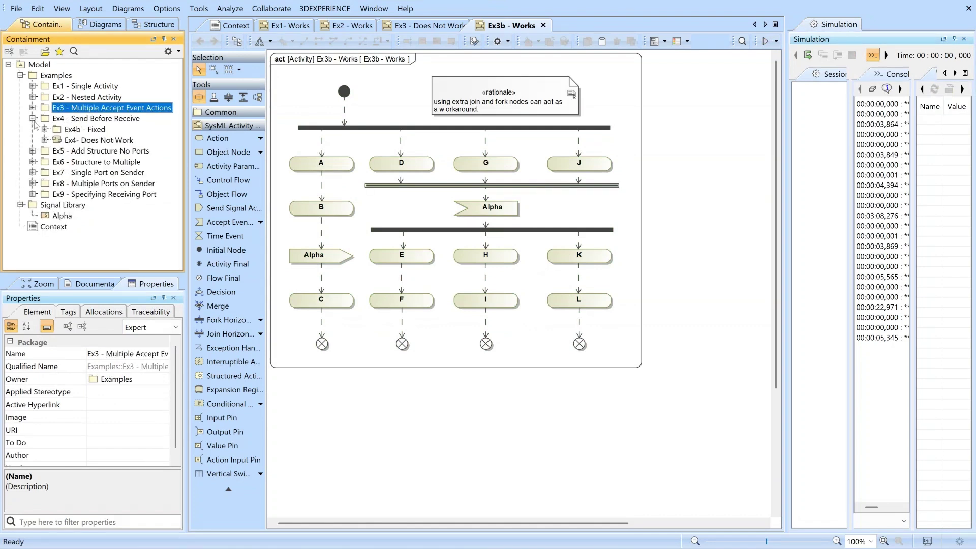
click(44, 140)
double_click(88, 161)
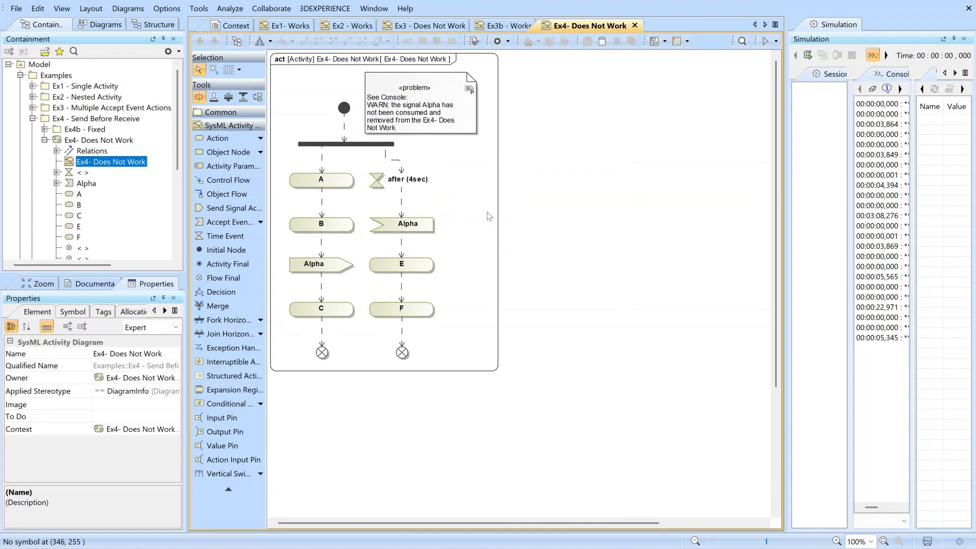
click(765, 40)
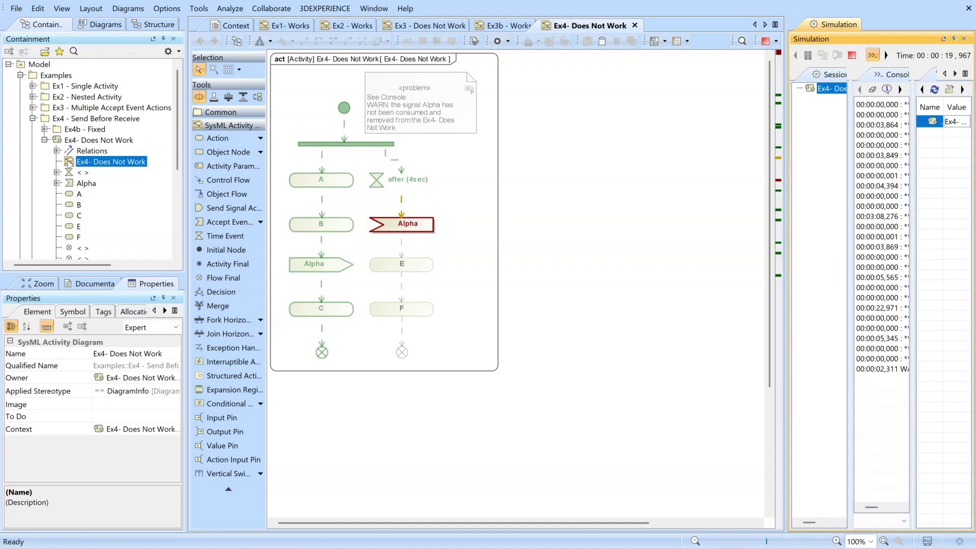
click(46, 131)
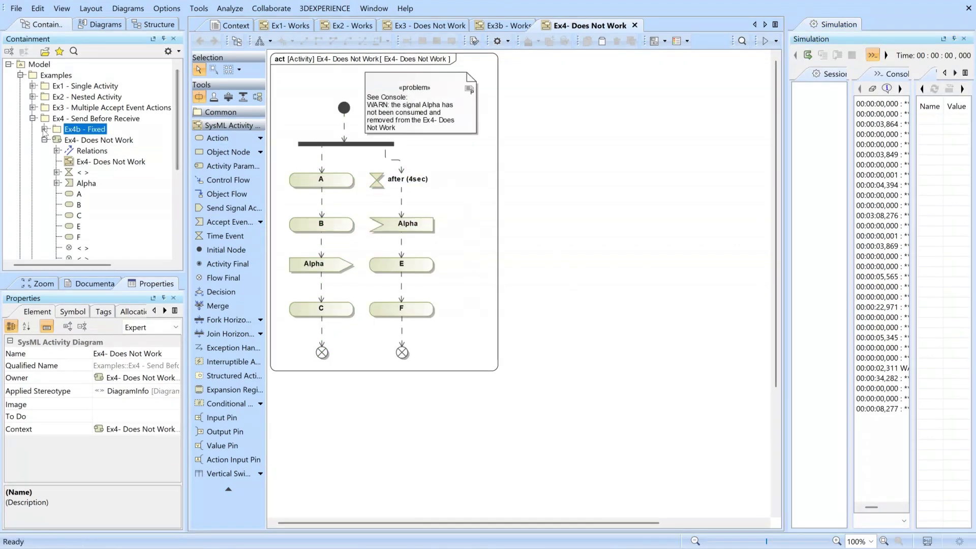
- Open and simulate the Ex4b- Works diagram, confirming the restart, then collapse Ex4b - Fixed
click(45, 130)
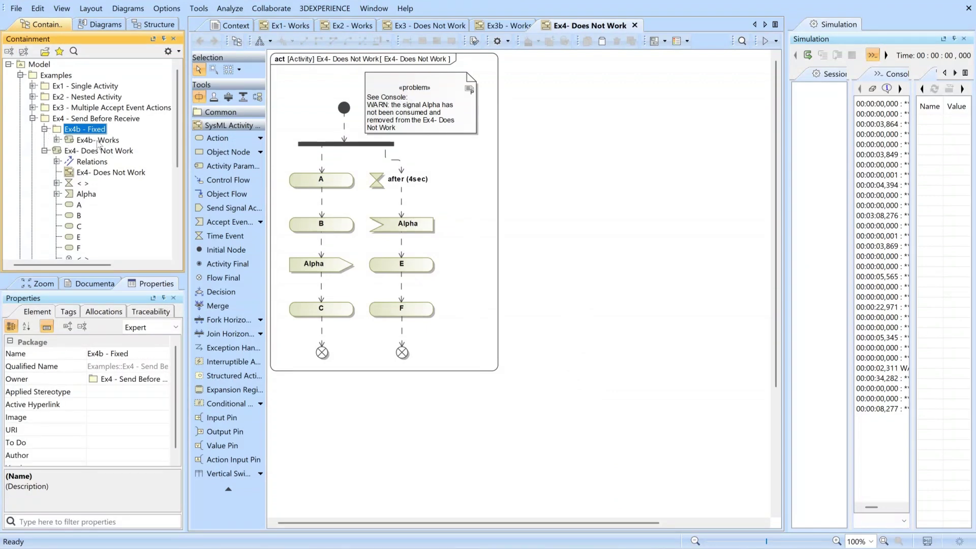
click(57, 140)
double_click(99, 162)
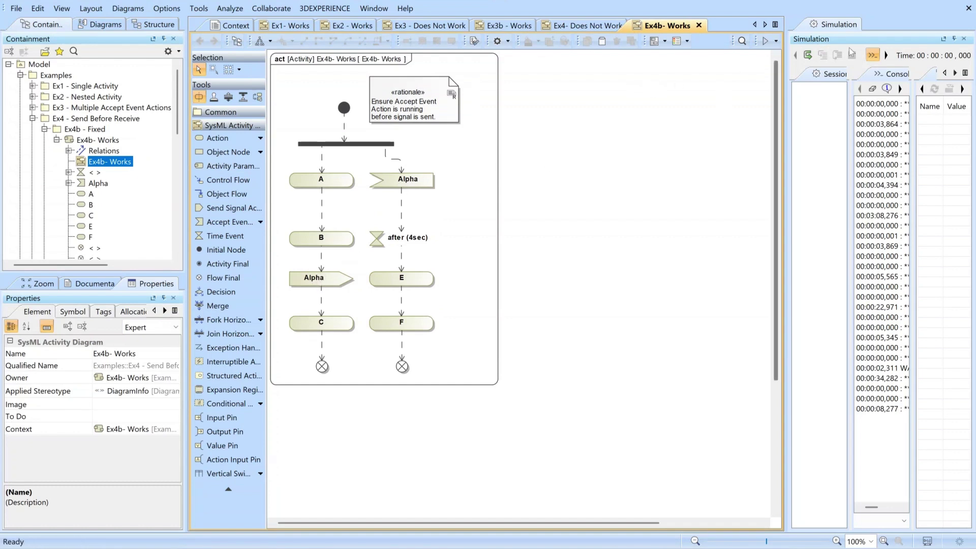
click(808, 55)
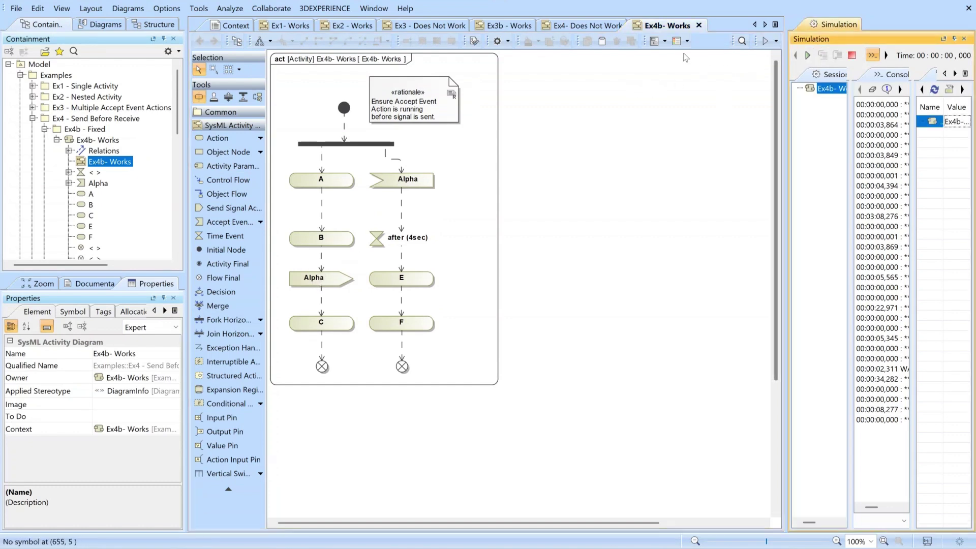
click(765, 40)
click(542, 308)
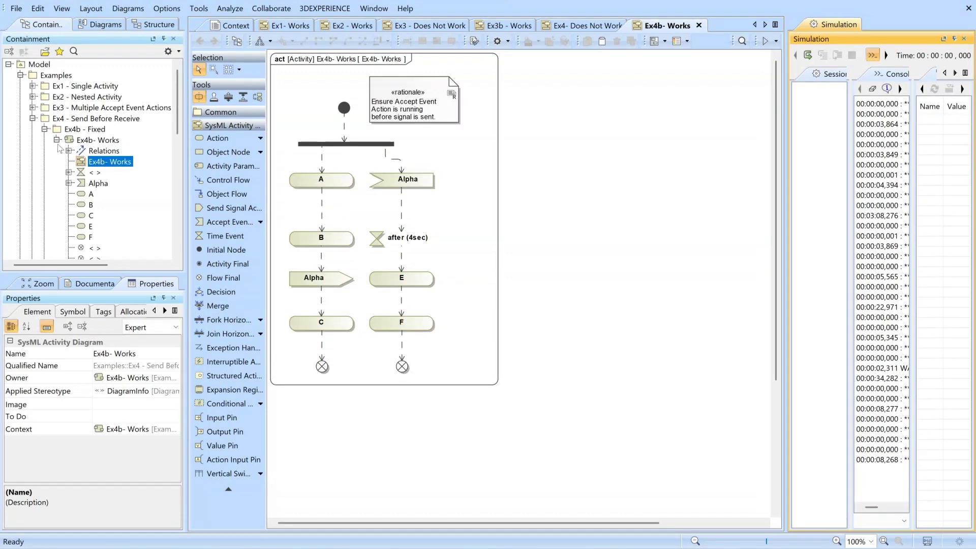
click(44, 129)
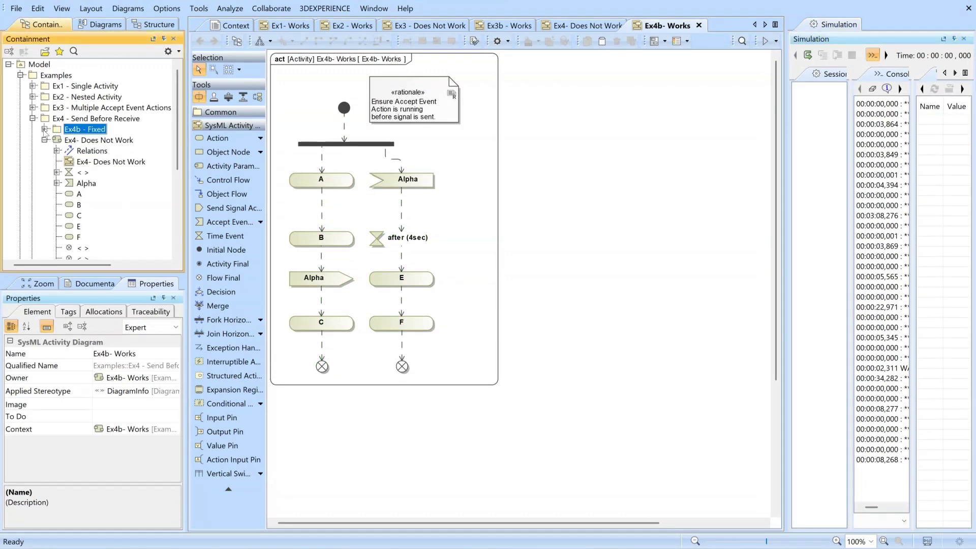
- Collapse Ex4 and open the Ex5 - Works diagram under Ex5 - Add Structure No Ports
click(32, 119)
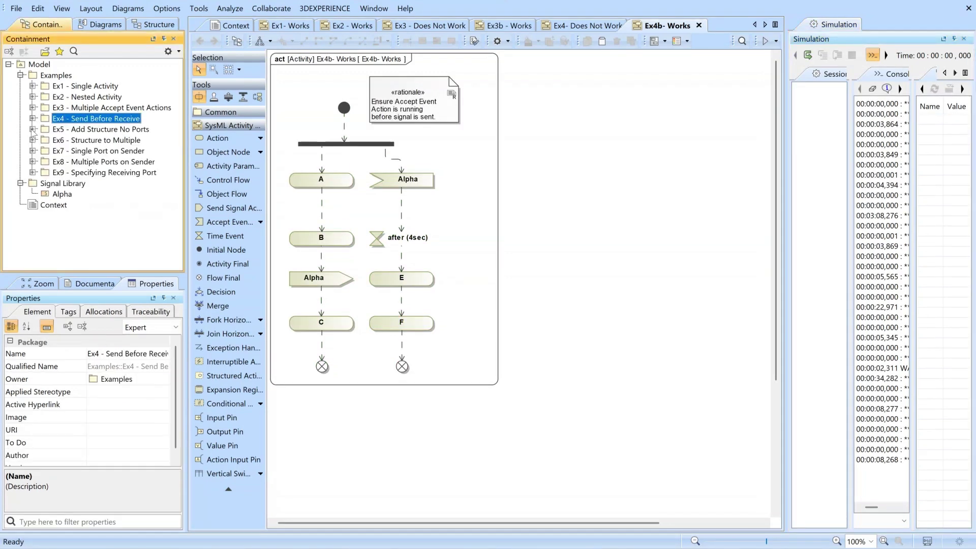
click(33, 130)
double_click(84, 150)
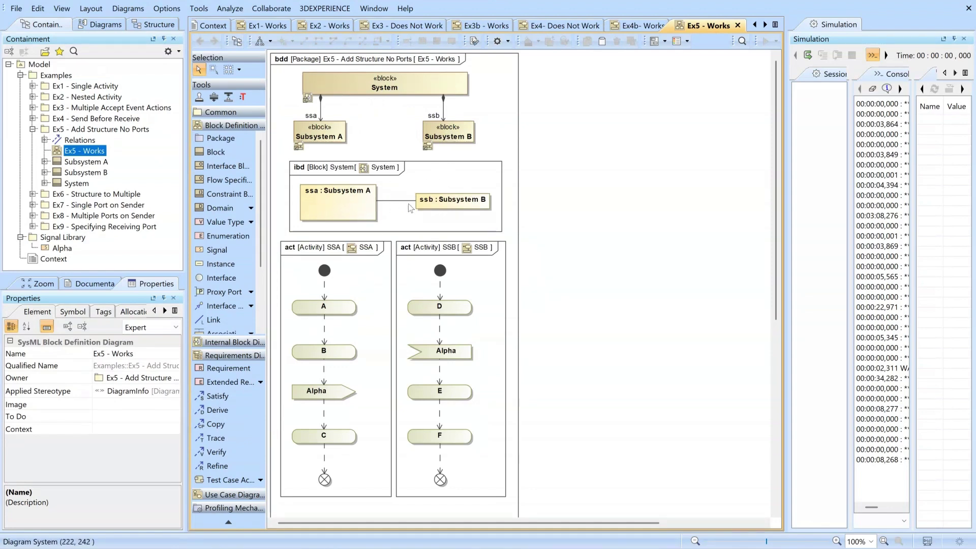
- Start simulating the System block and widen the Simulation panel to read the console
click(438, 86)
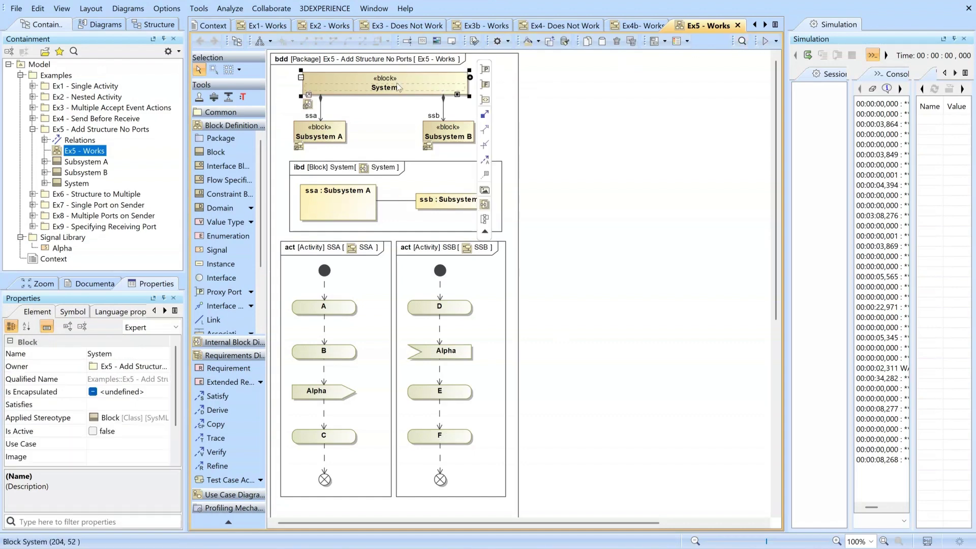
click(764, 42)
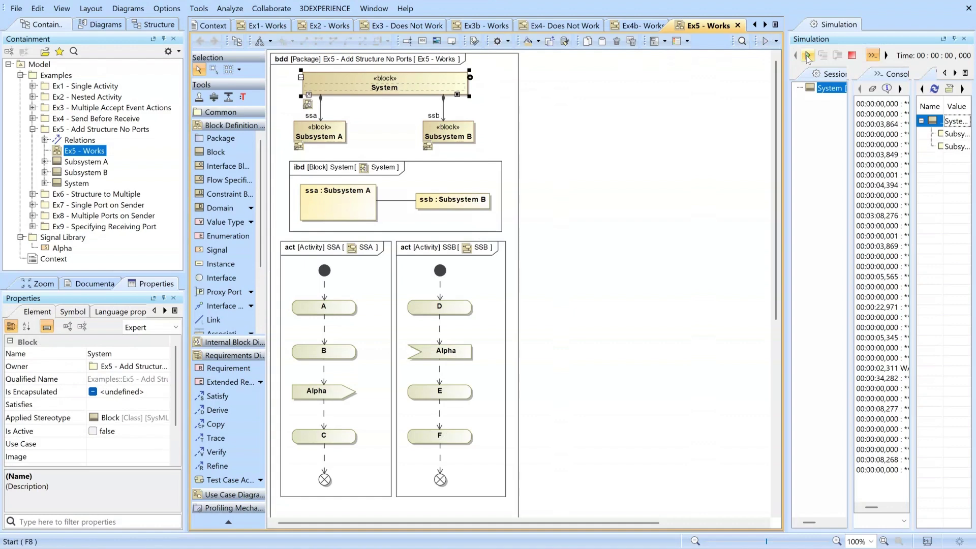
drag(786, 99, 670, 108)
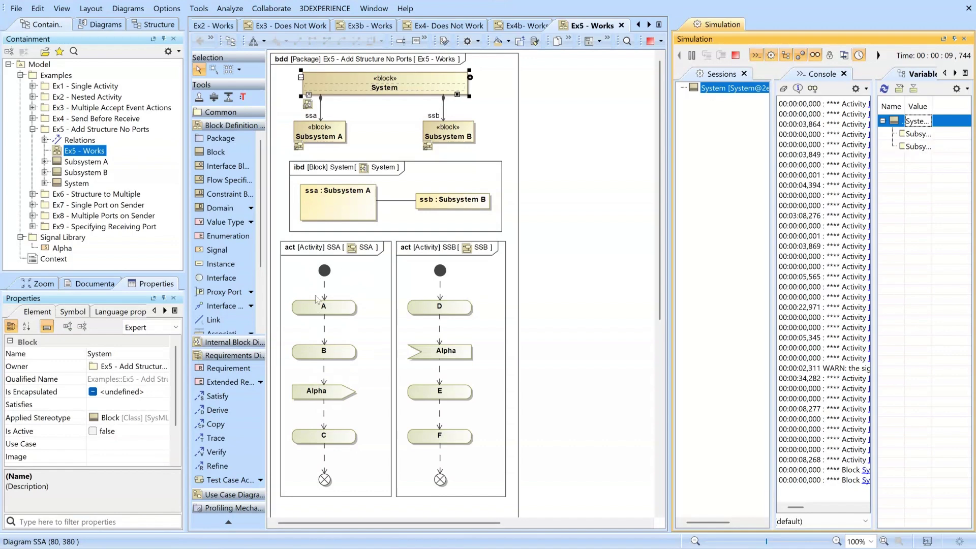
- Stop and restart the System simulation twice
click(736, 55)
click(693, 56)
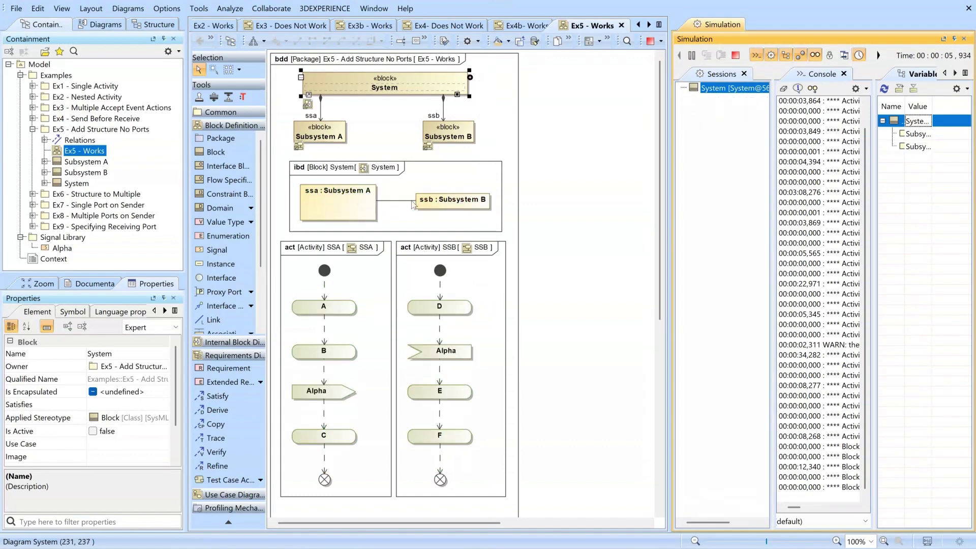
click(736, 56)
click(692, 56)
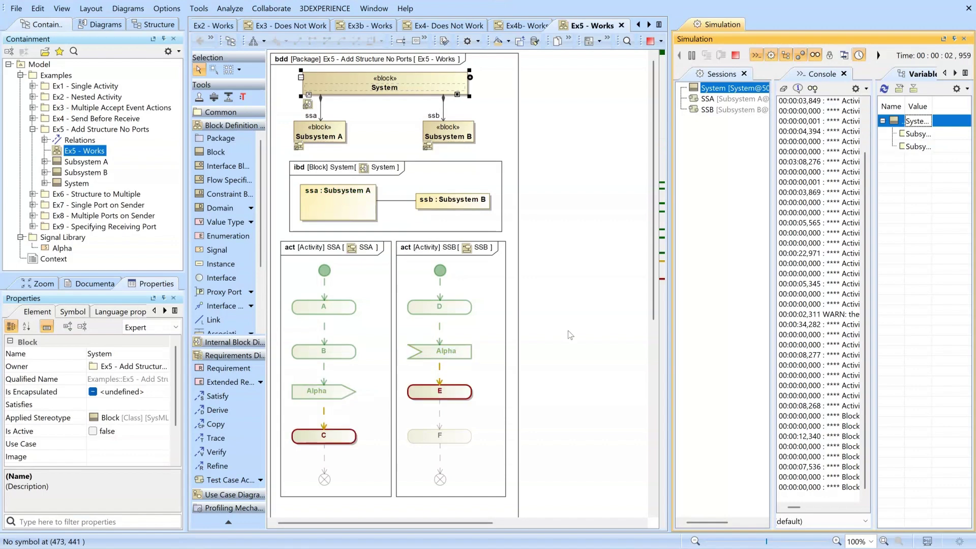
- Collapse Ex5 and open the Ex6 - Works diagram under Ex6 - Structure to Multiple
click(97, 194)
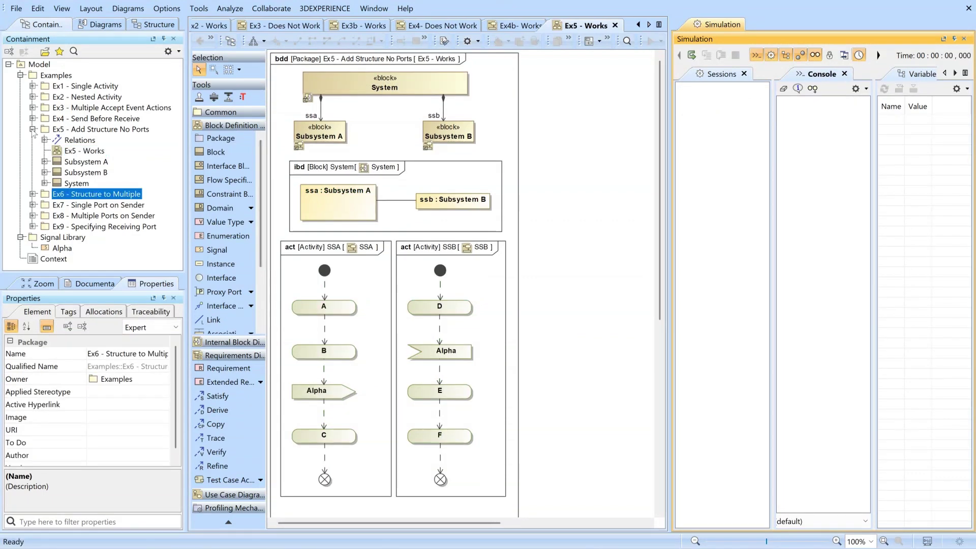
click(33, 129)
click(32, 140)
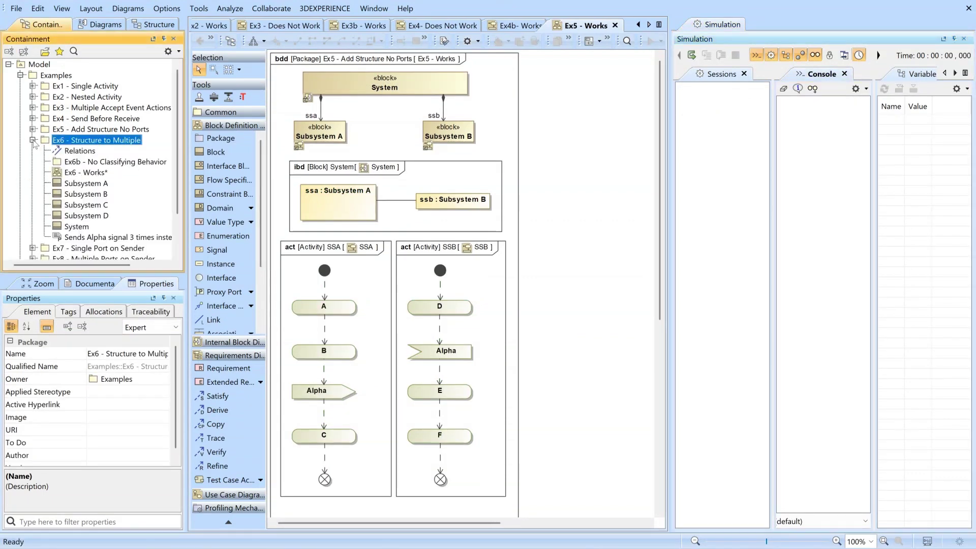
double_click(82, 173)
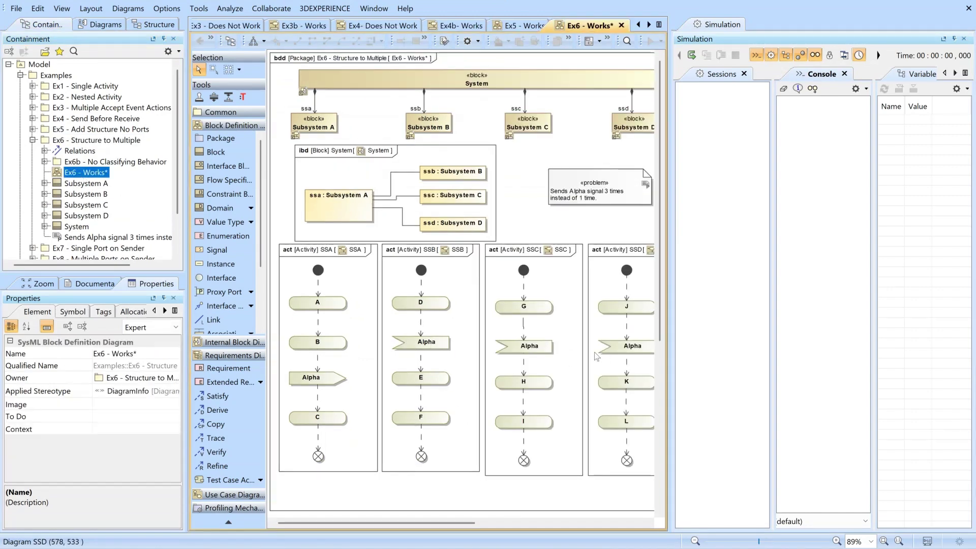
- Narrow the Simulation panel to show the whole diagram and start simulating the System block
drag(670, 56, 711, 77)
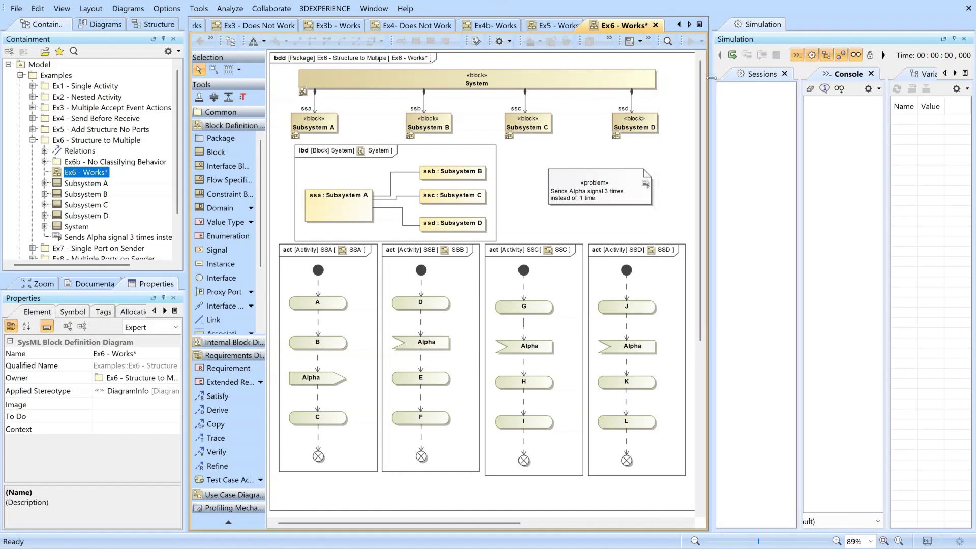
click(483, 85)
click(692, 40)
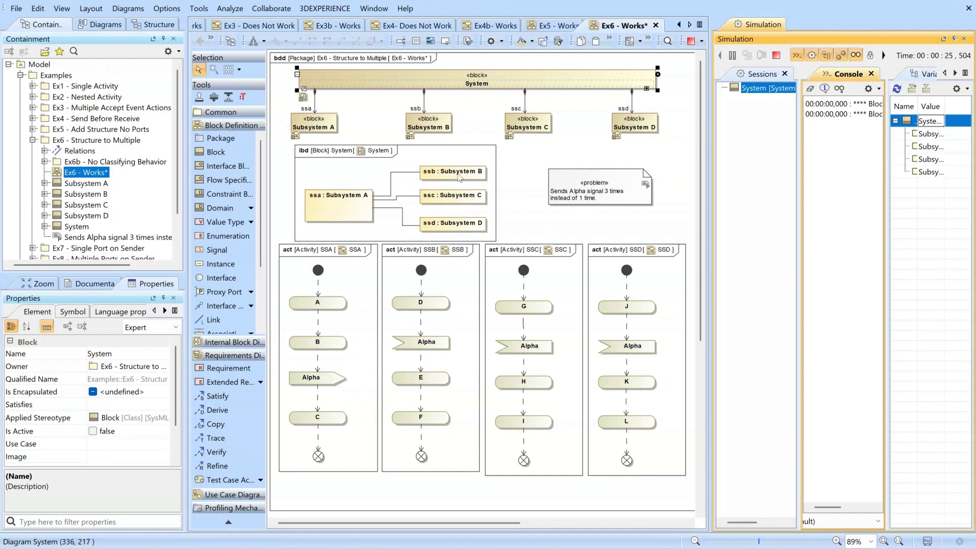
- Stop the running Ex6 simulation, run the System block again, and deselect it
click(691, 40)
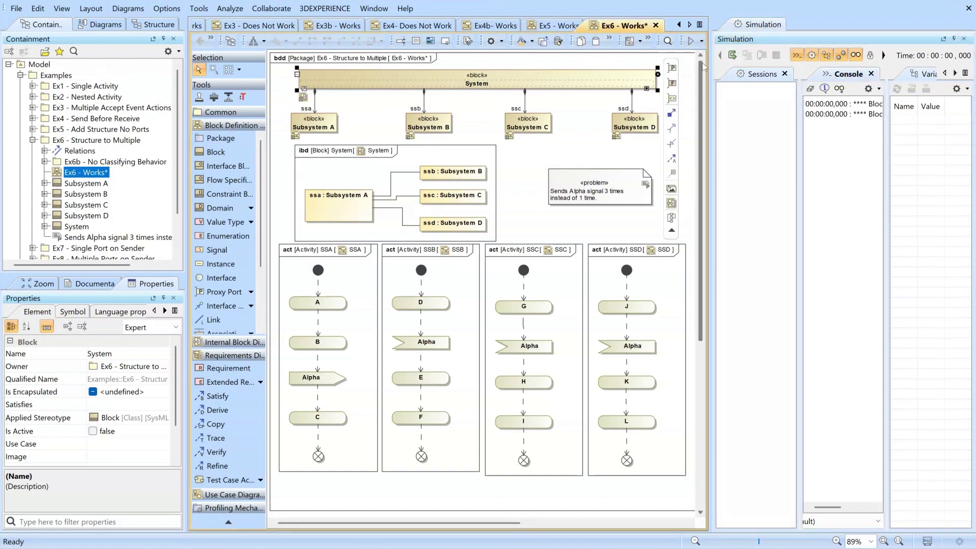
click(732, 55)
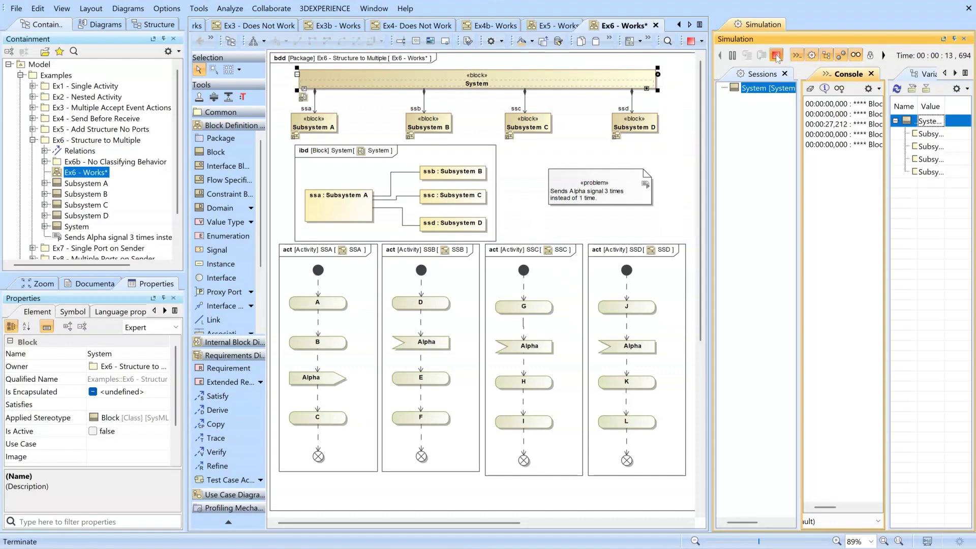
click(513, 163)
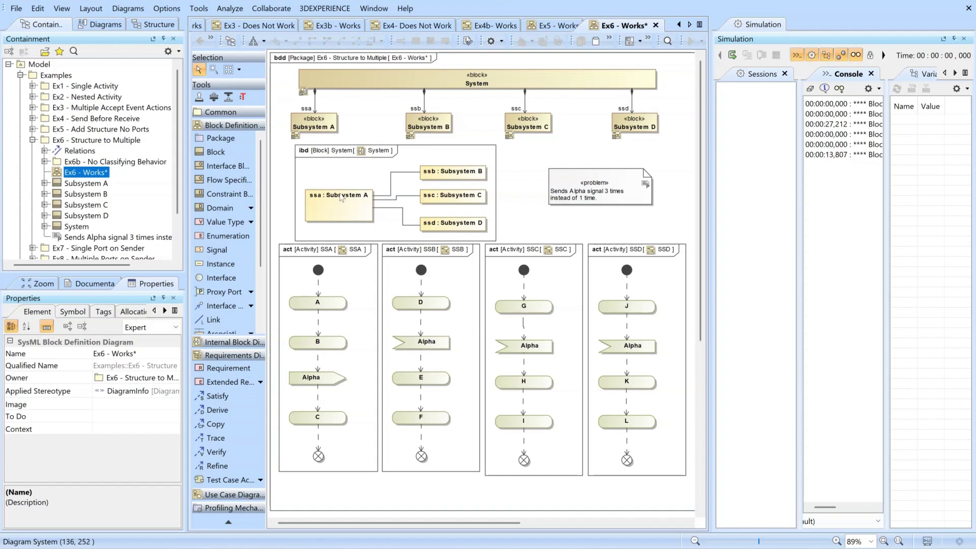
- Open Ex6b - Does Not Work and step through its activity frames and Subsystem A–D blocks
click(45, 161)
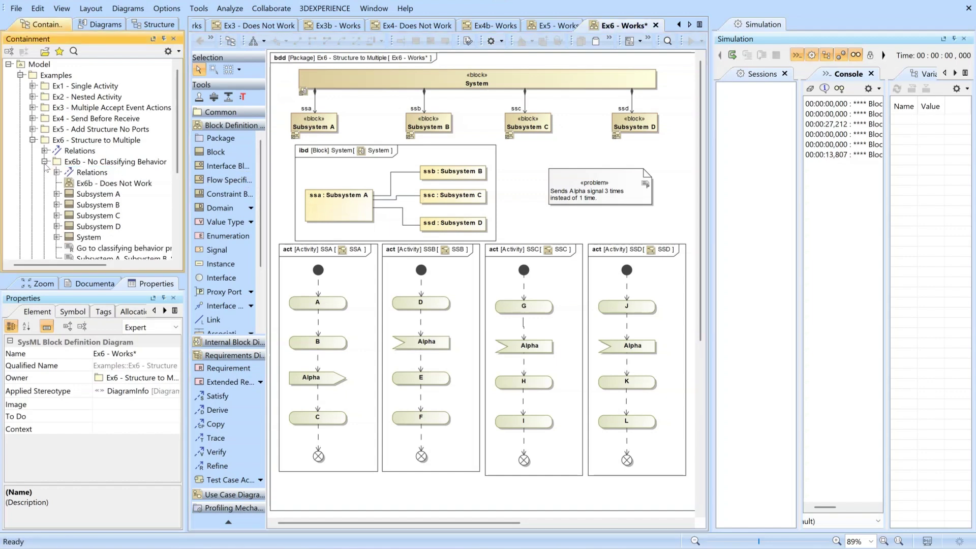
double_click(109, 185)
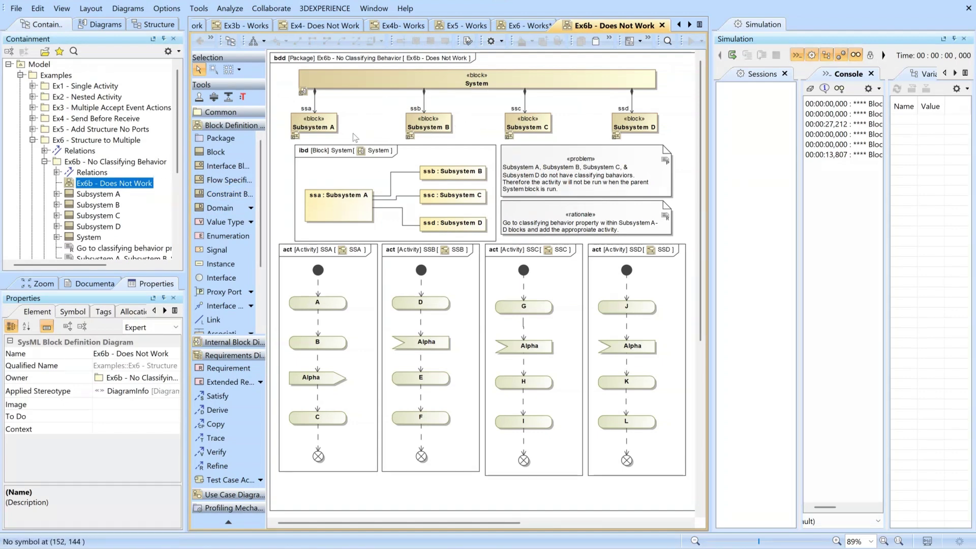
click(333, 285)
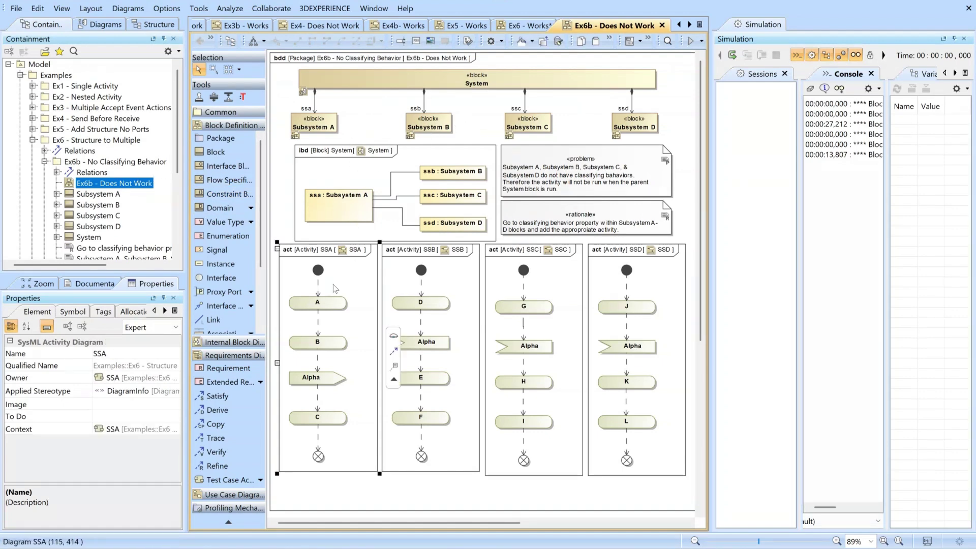
key(Tab)
key(Tab)
key(Tab)
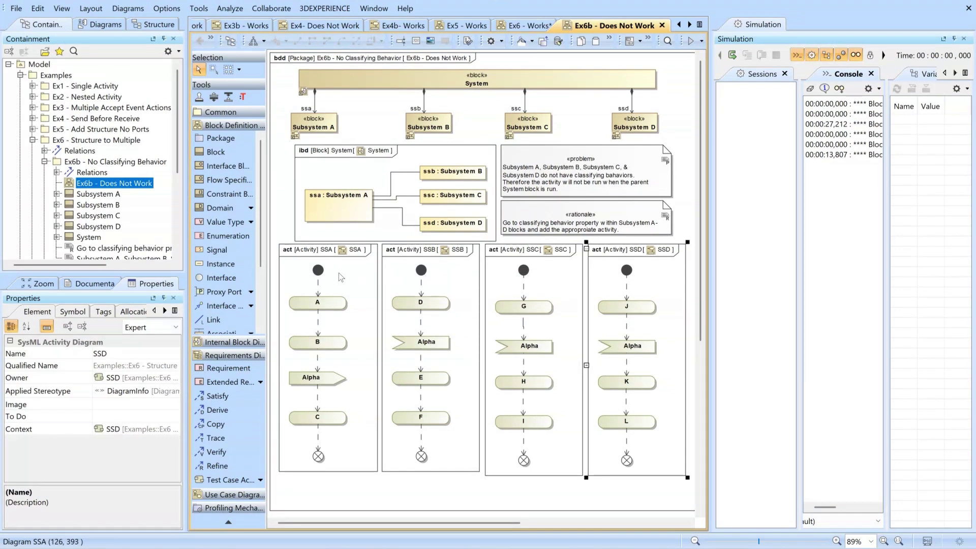
click(316, 124)
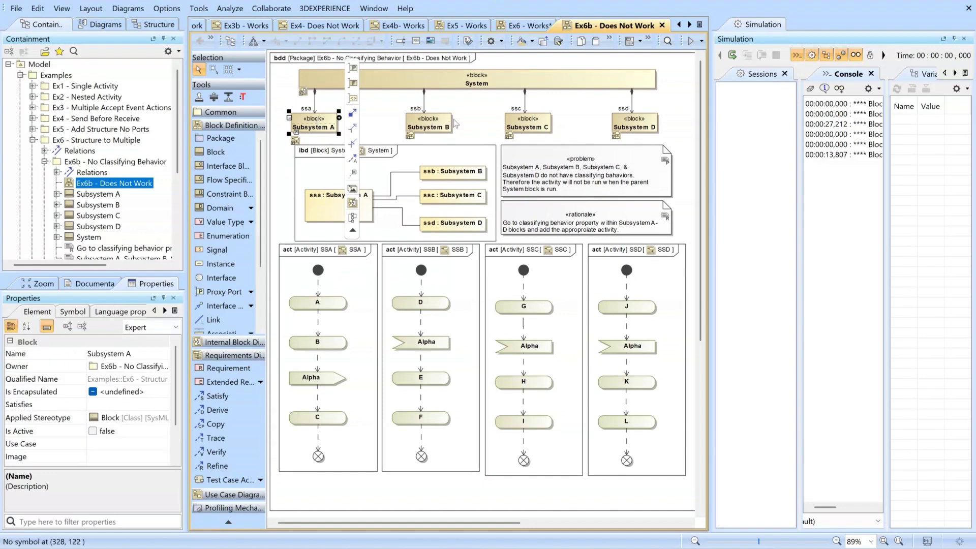
key(Tab)
key(Tab)
key(Tab)
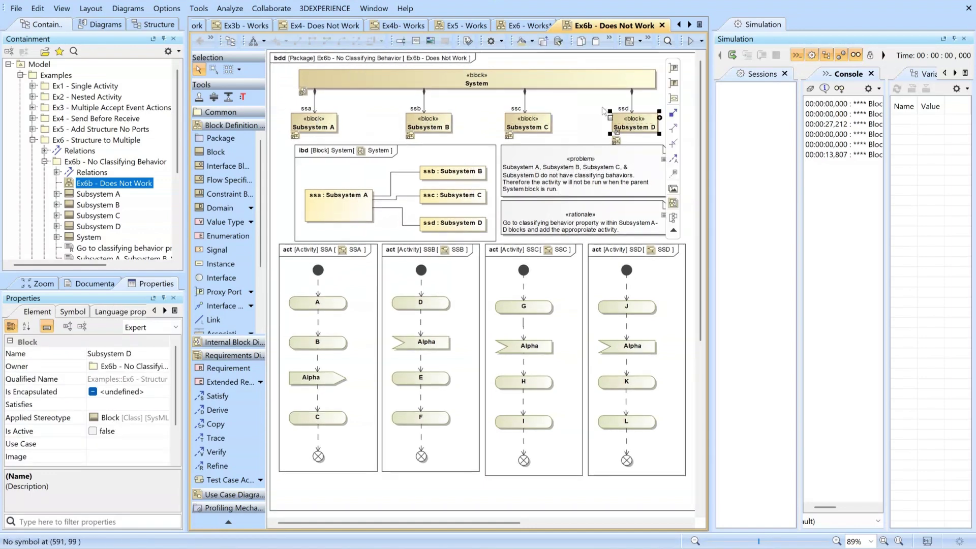
key(Escape)
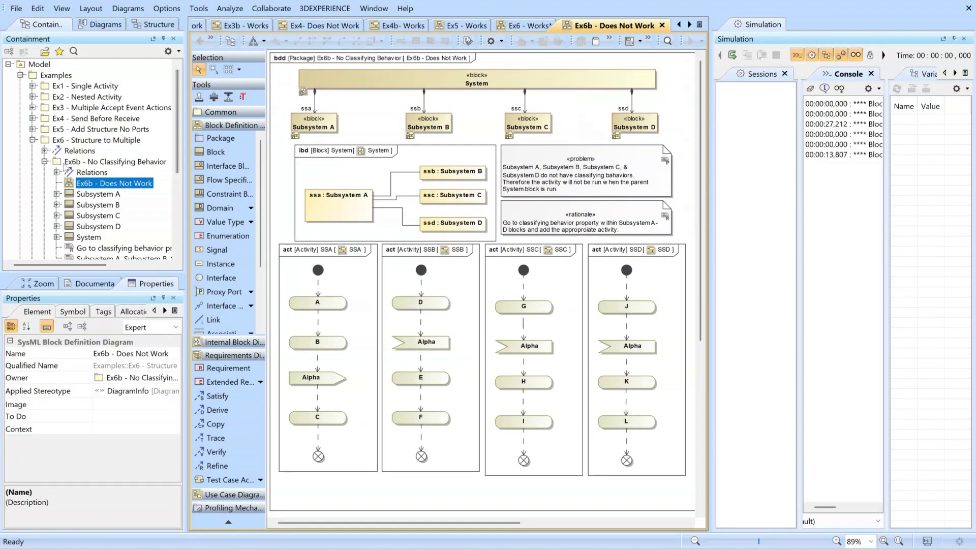
- Start and run a simulation of the Ex6b System block, then select Subsystem A
click(487, 92)
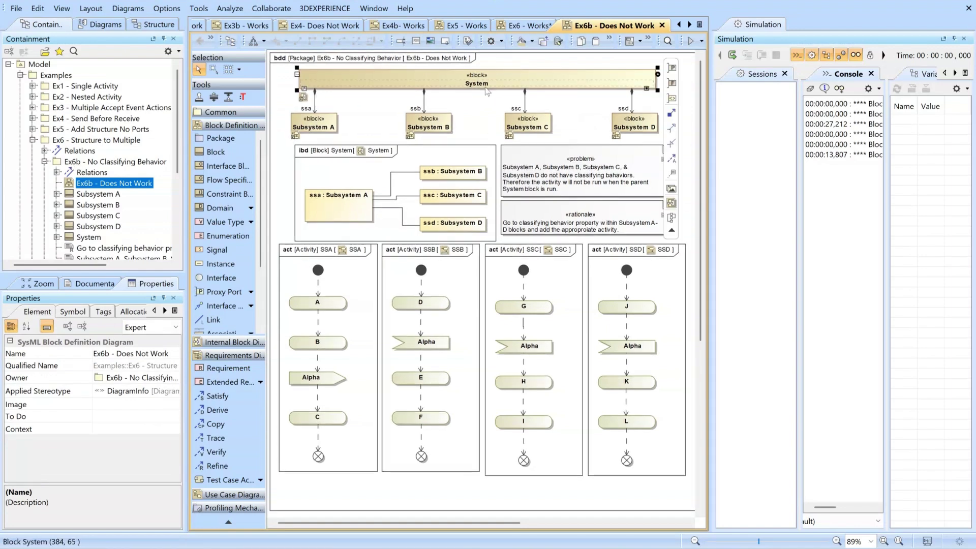
click(733, 55)
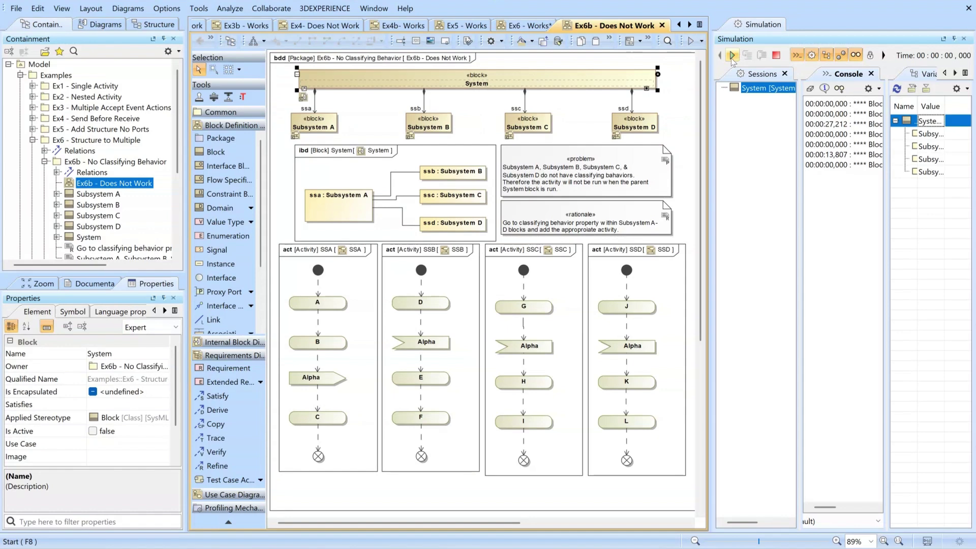
click(733, 55)
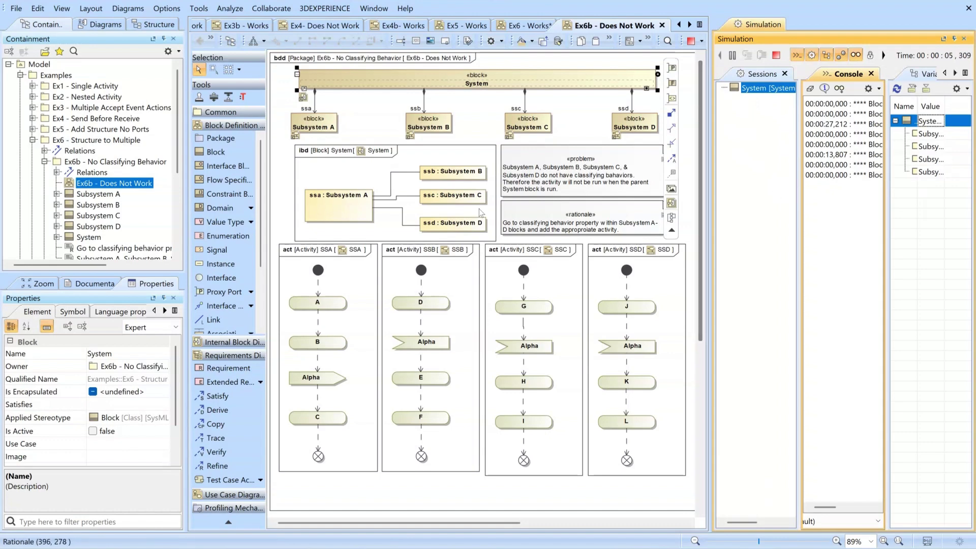
click(314, 123)
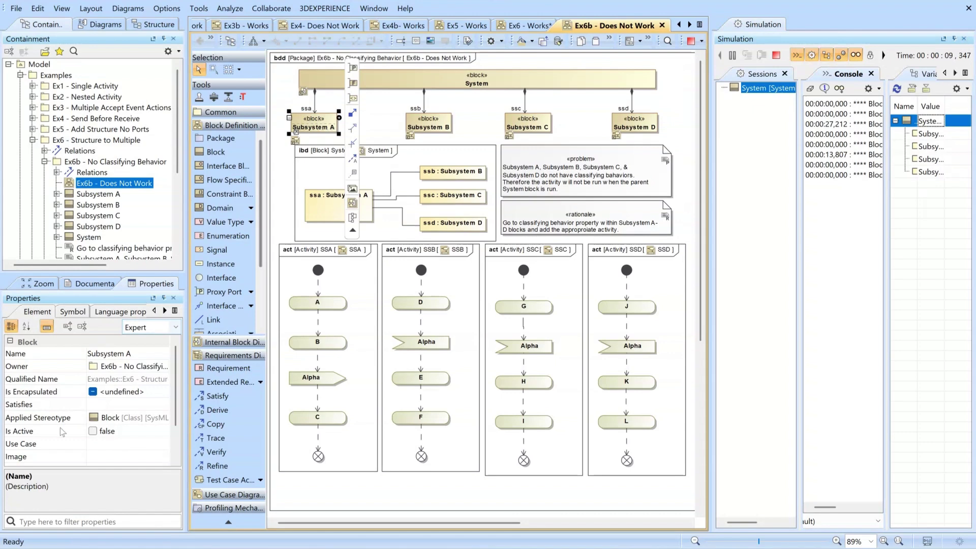
- Filter properties by 'class', compare Subsystems B and D, then pick Subsystem A's classifier behavior
click(69, 523)
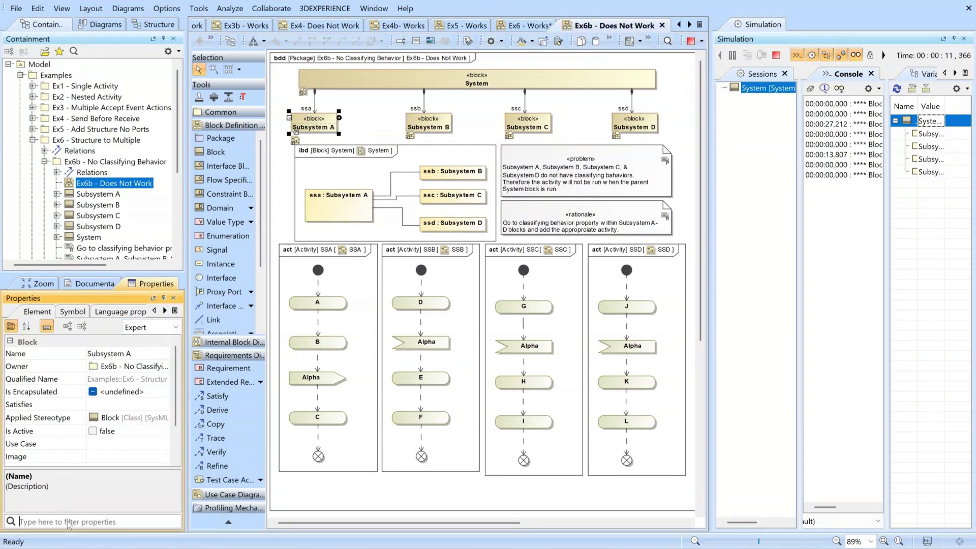
text(class)
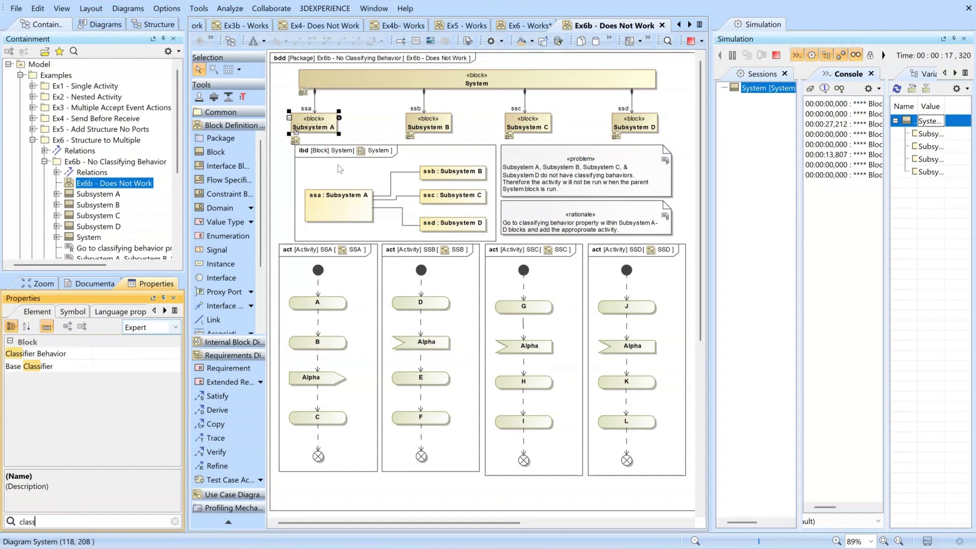
click(420, 123)
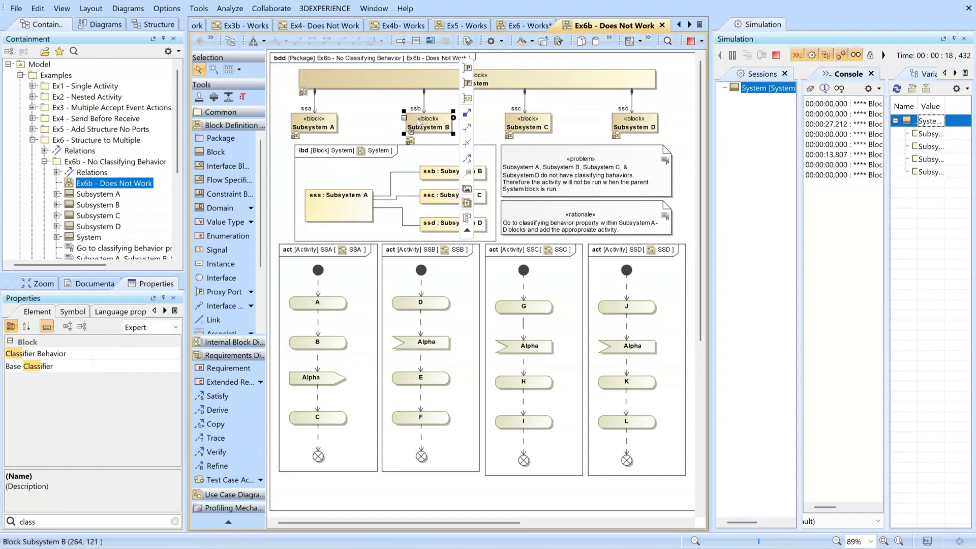
click(622, 125)
click(316, 128)
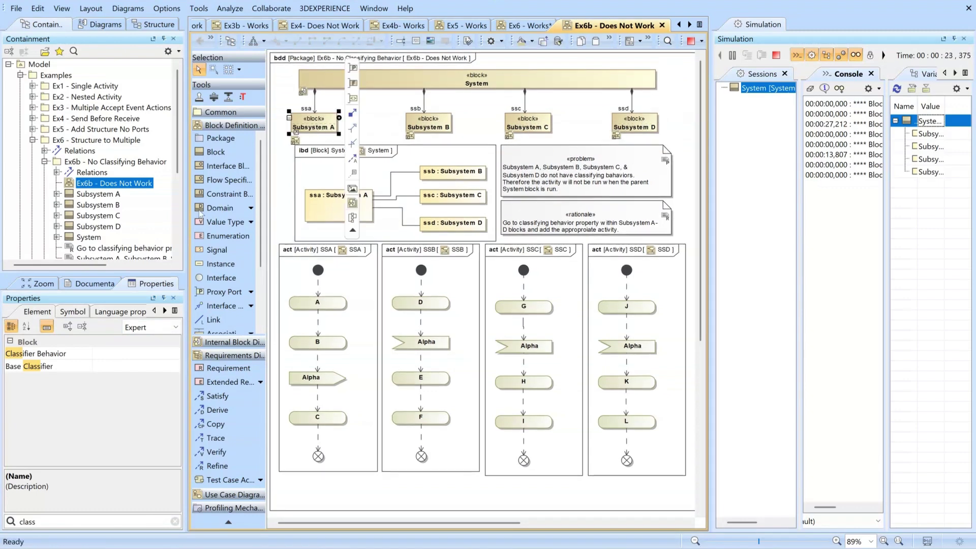
click(112, 358)
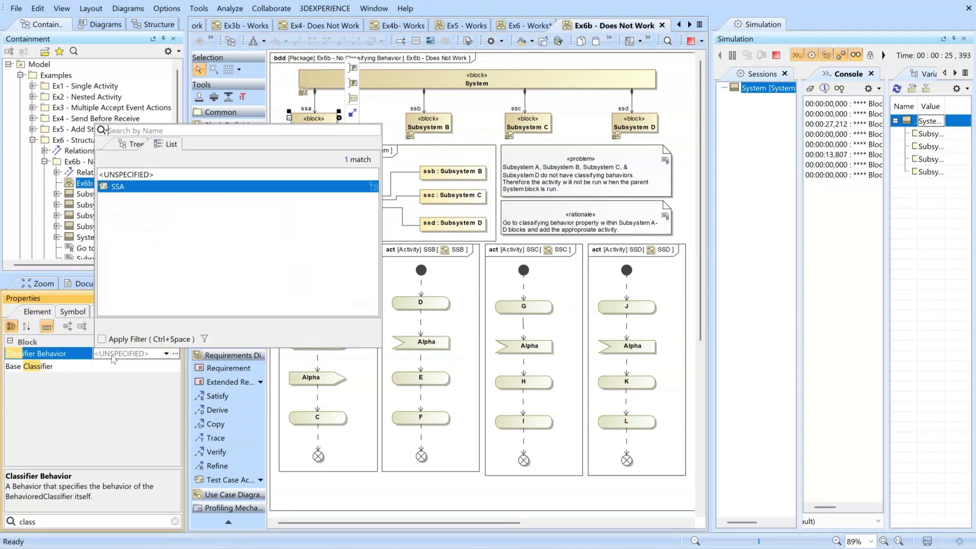
- Assign SSA as Subsystem A's classifier behavior and confirm it in the model tree
double_click(130, 190)
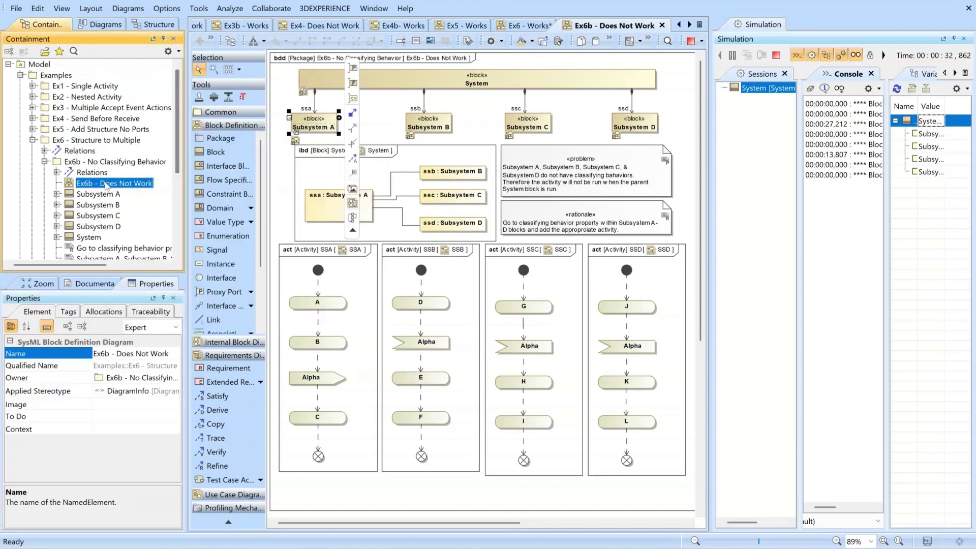
click(57, 193)
click(95, 205)
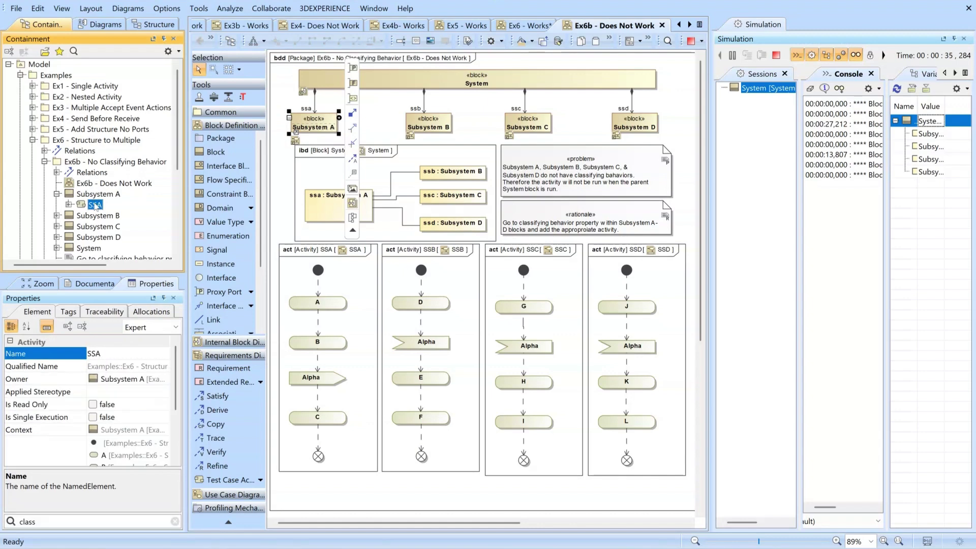
click(98, 194)
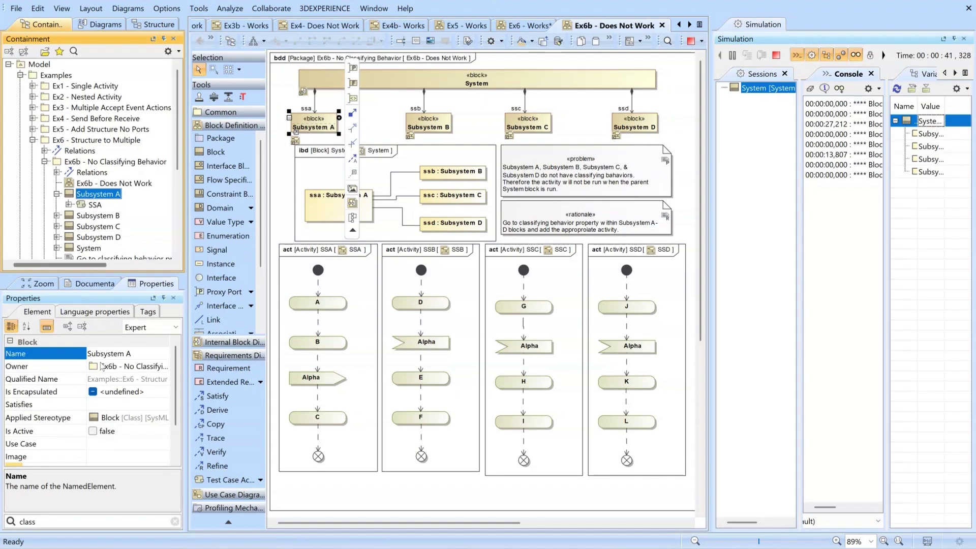
click(92, 520)
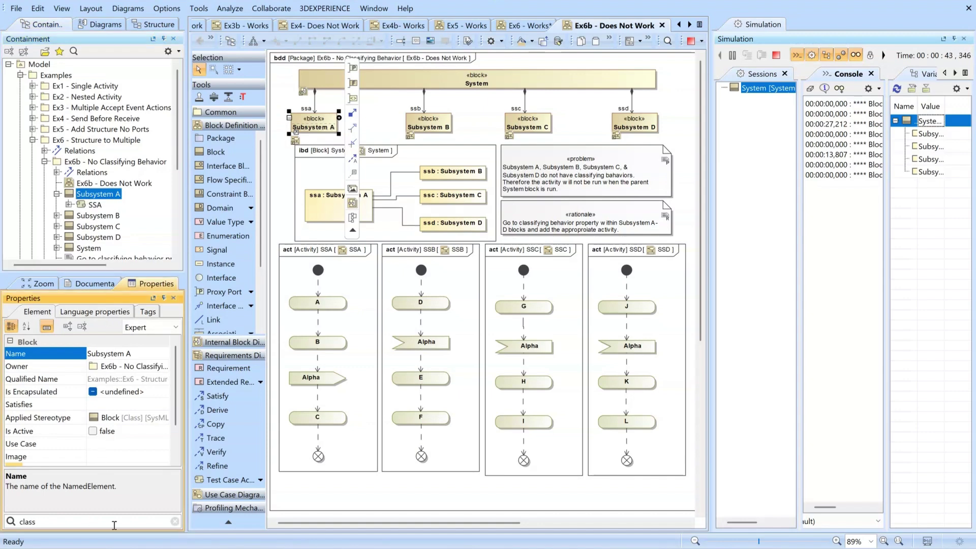
text(i)
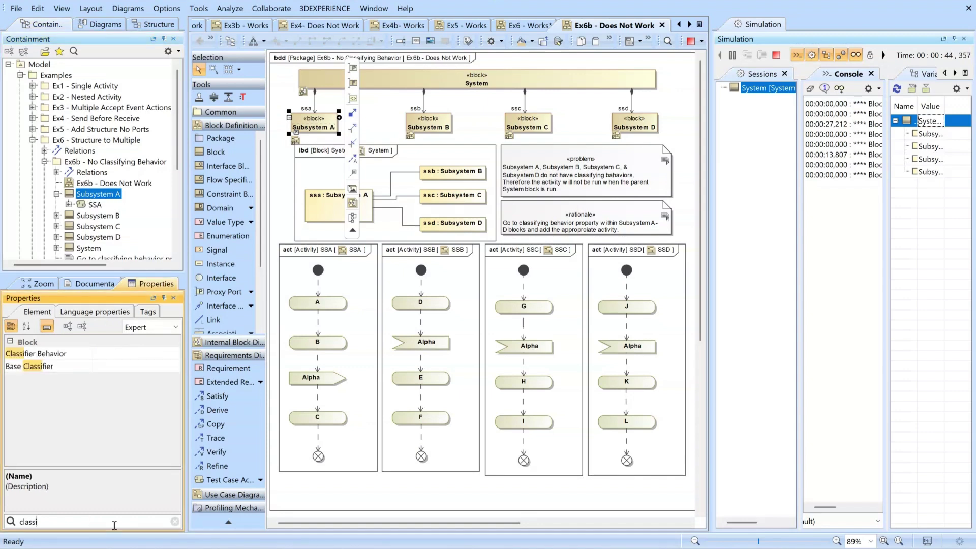
click(129, 353)
click(129, 188)
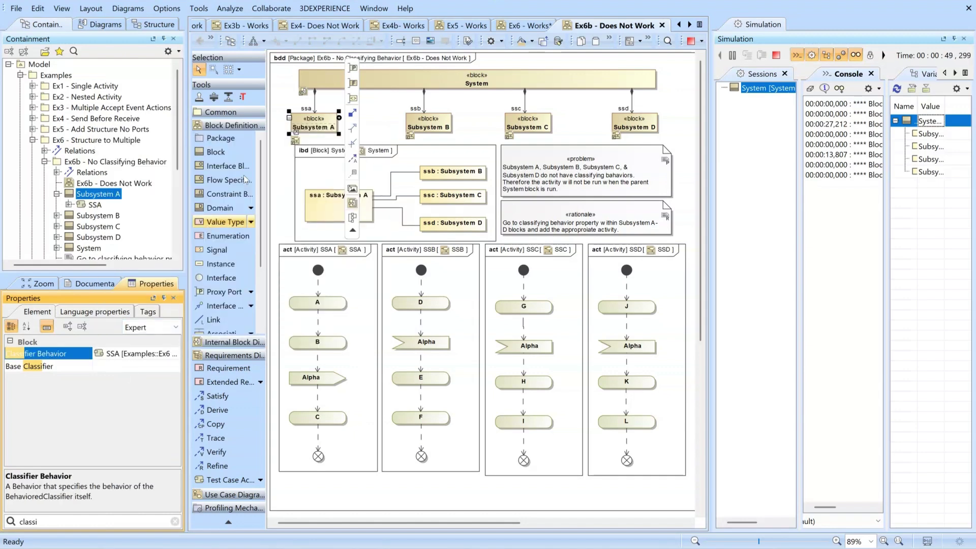
- Select the System block and stop the running simulation
click(380, 126)
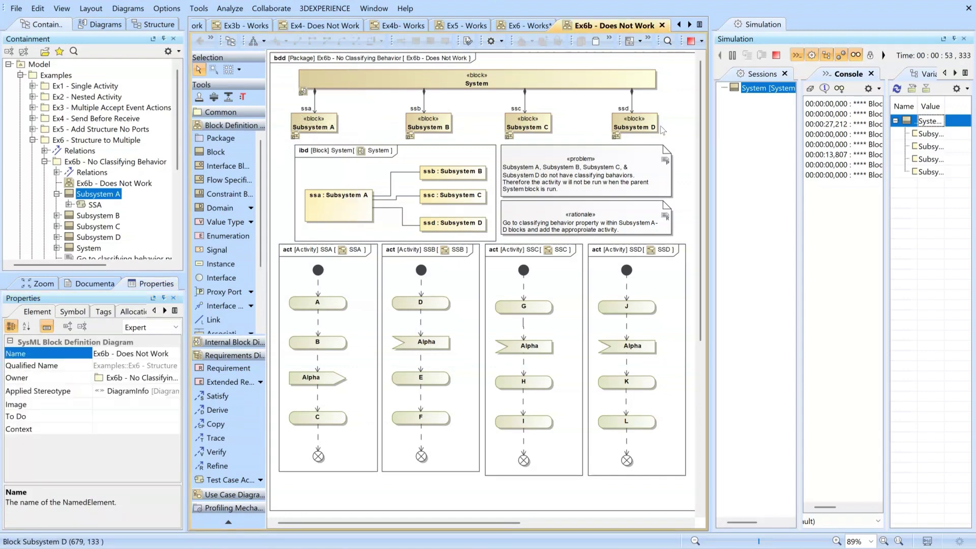
click(541, 82)
click(692, 41)
click(693, 41)
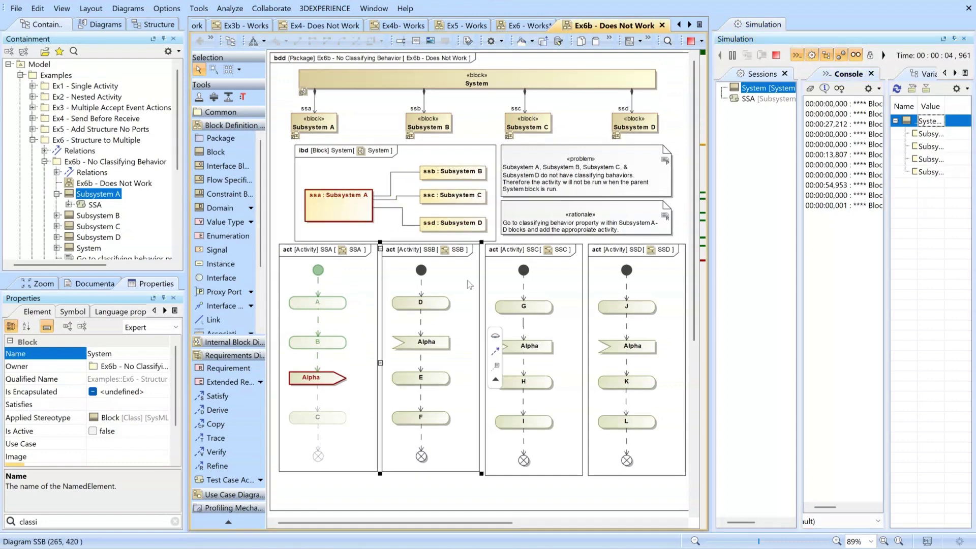
click(605, 267)
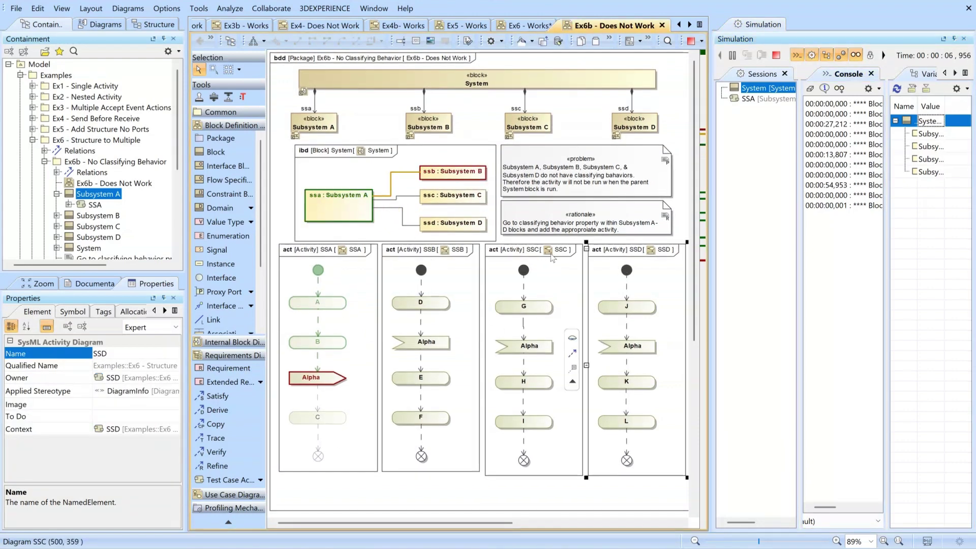
click(762, 99)
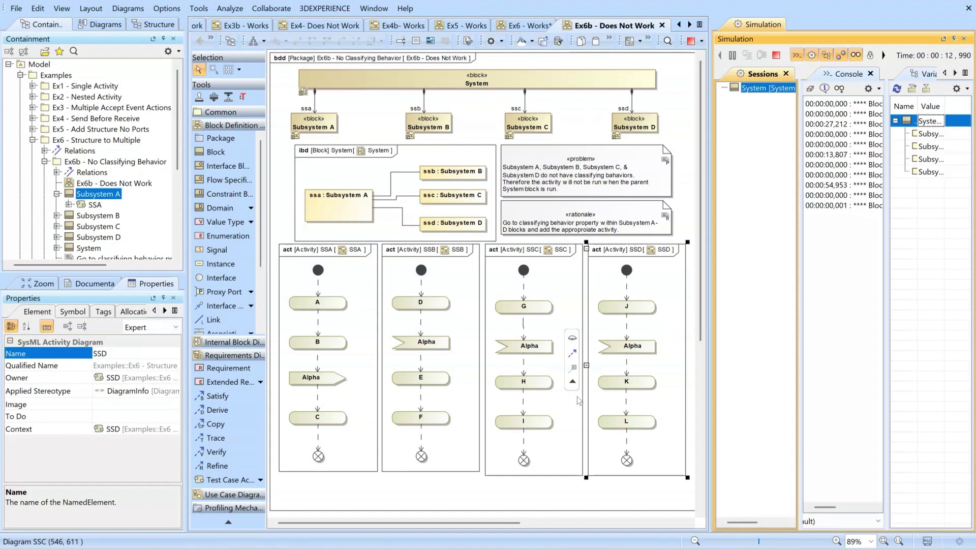
click(323, 127)
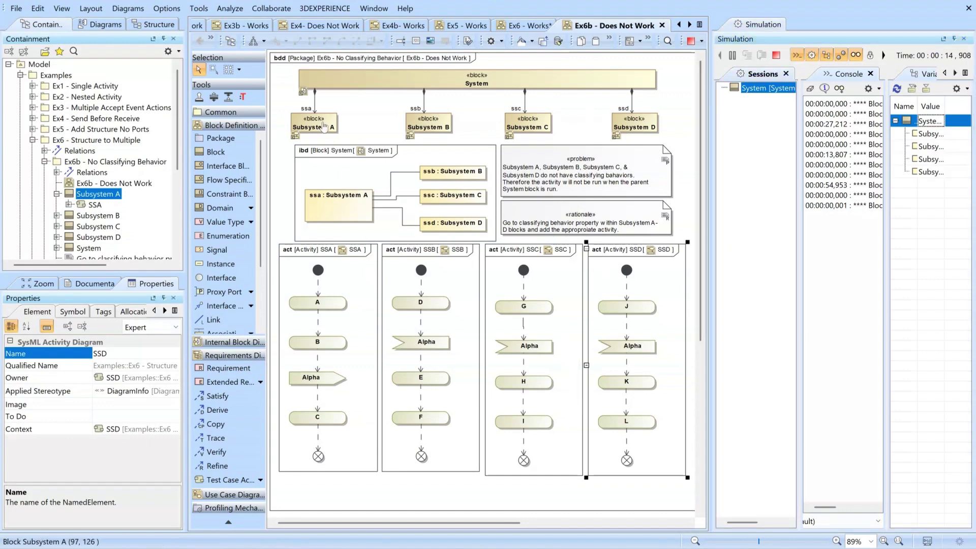
click(431, 126)
click(533, 127)
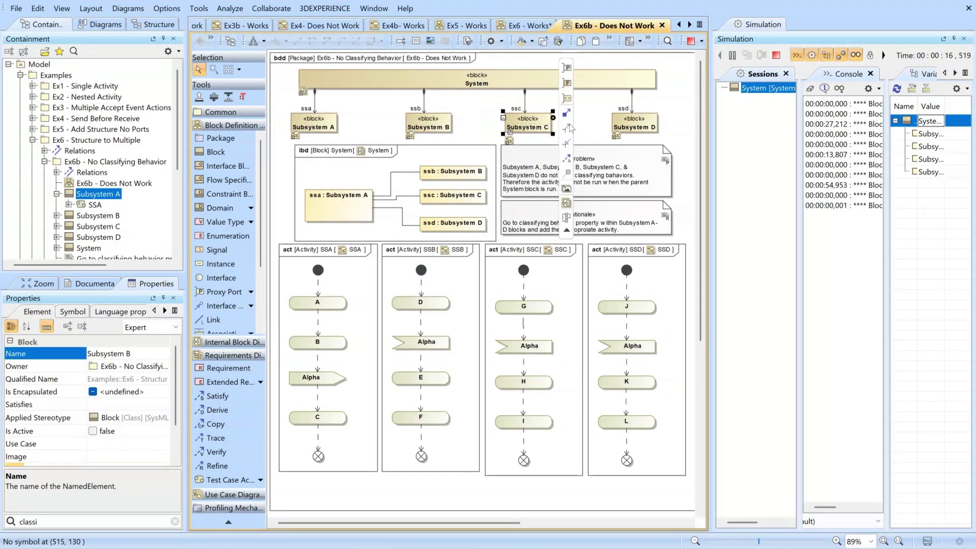
click(634, 129)
click(381, 496)
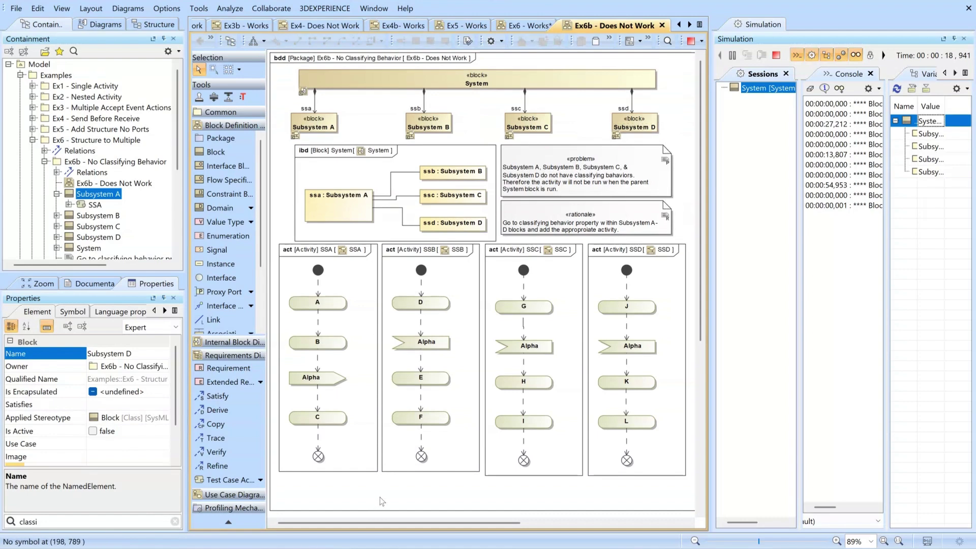
- Open Ex7 - Does Not Work, inspect Subsystem A's port p1, and restart the System simulation
click(33, 140)
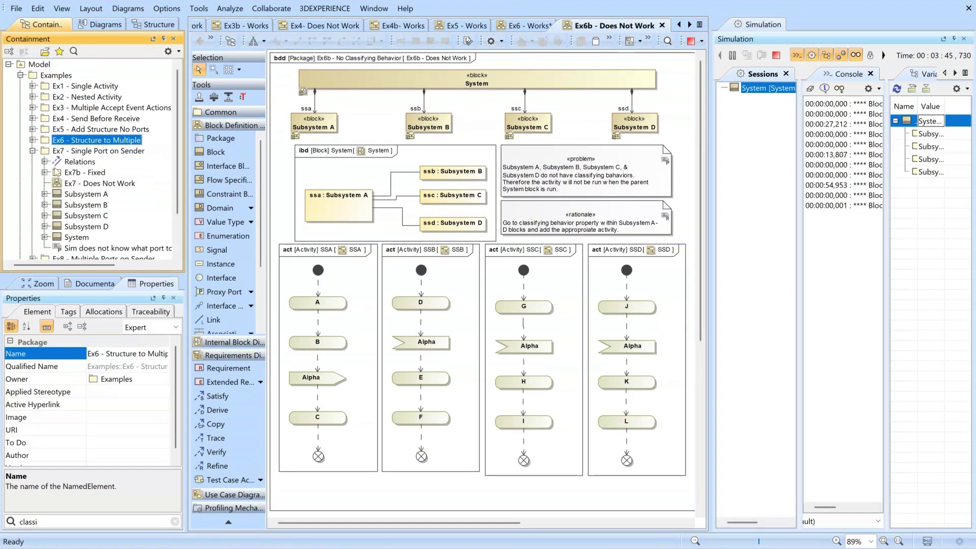
double_click(88, 183)
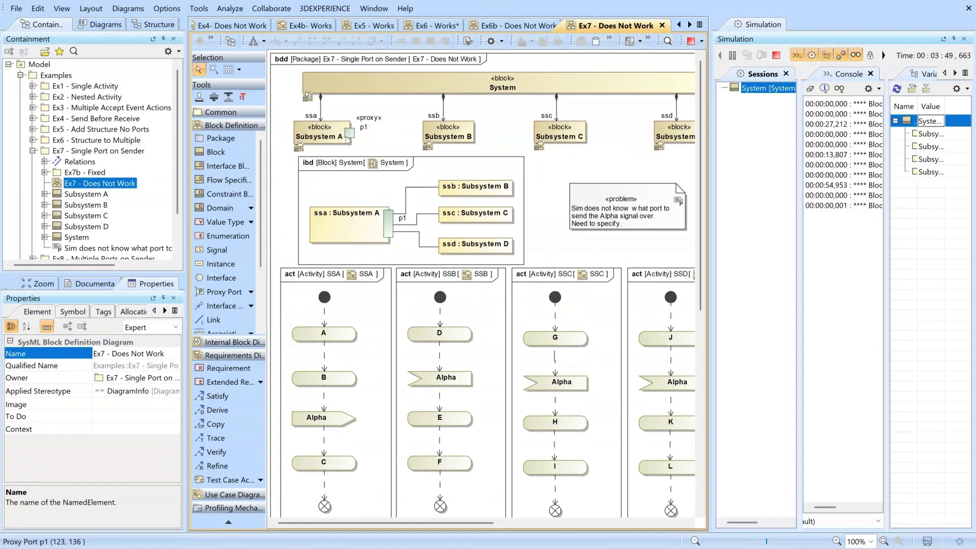
click(338, 134)
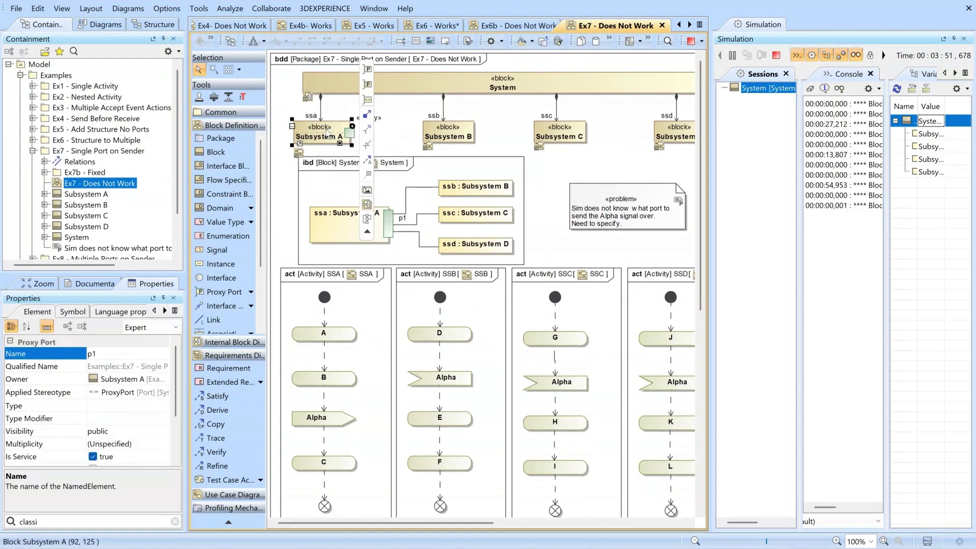
click(401, 133)
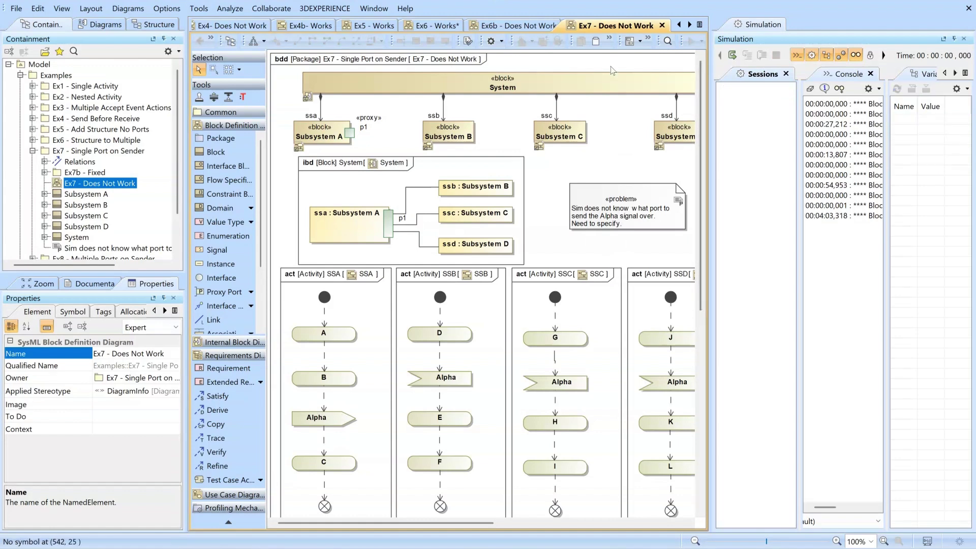
click(591, 90)
click(732, 55)
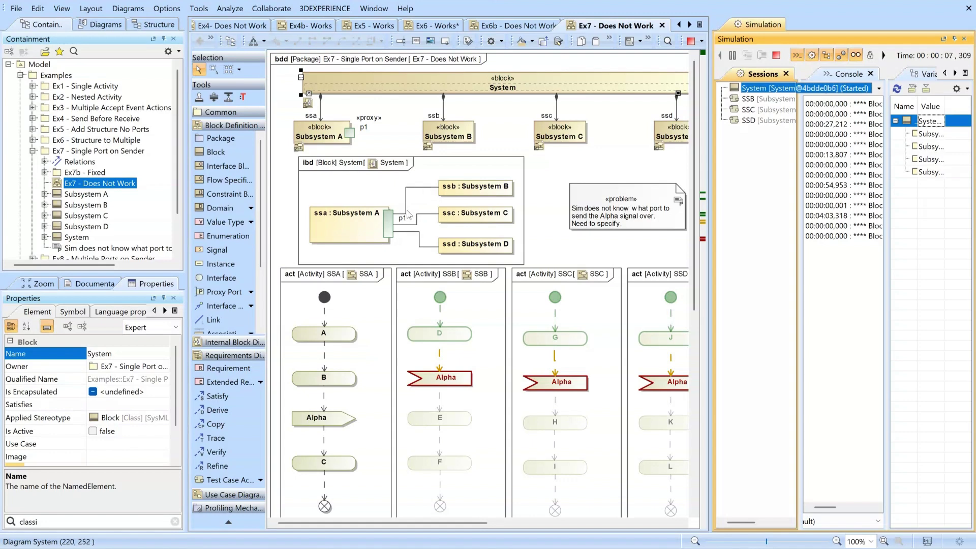
- Open the Ex7b - Works diagram, end the old session, and simulate its System block
click(45, 173)
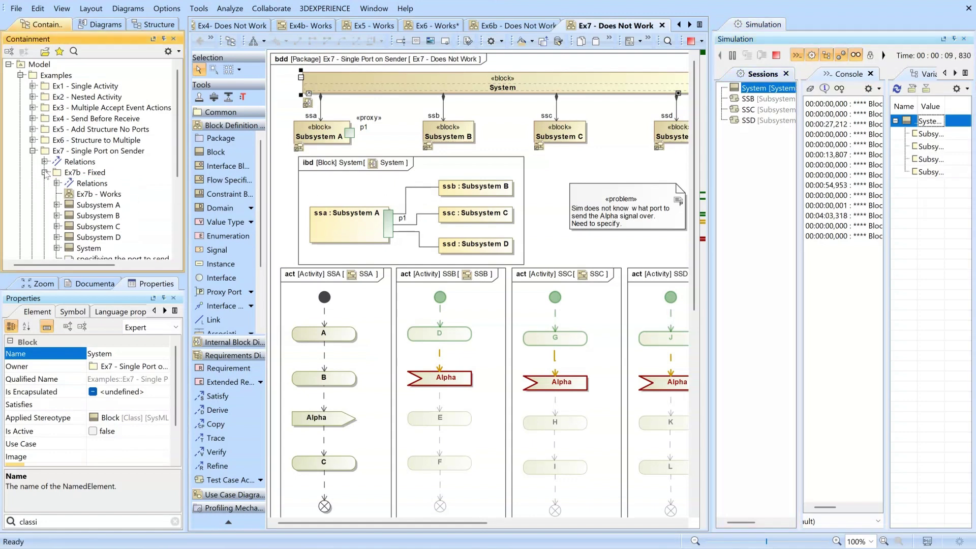
double_click(89, 194)
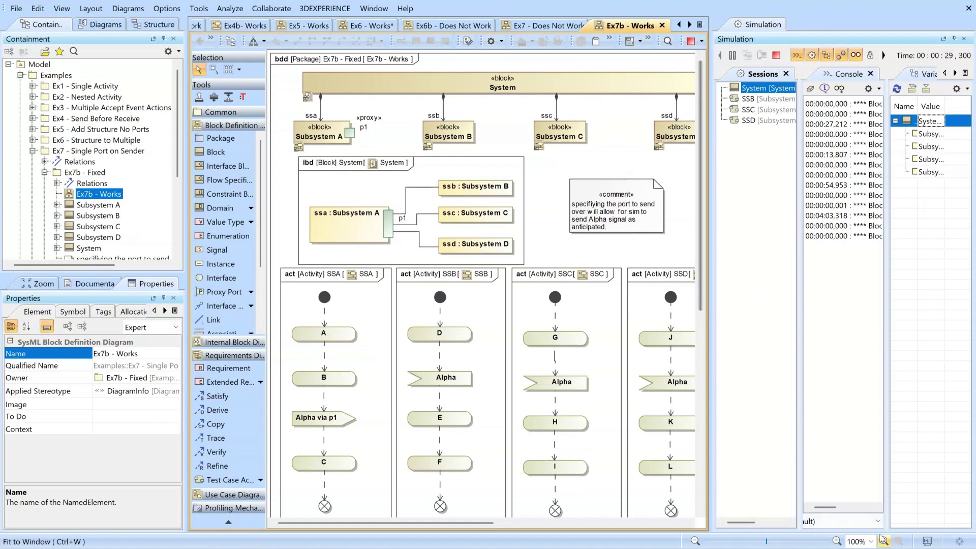
scroll(660, 100, down, 1)
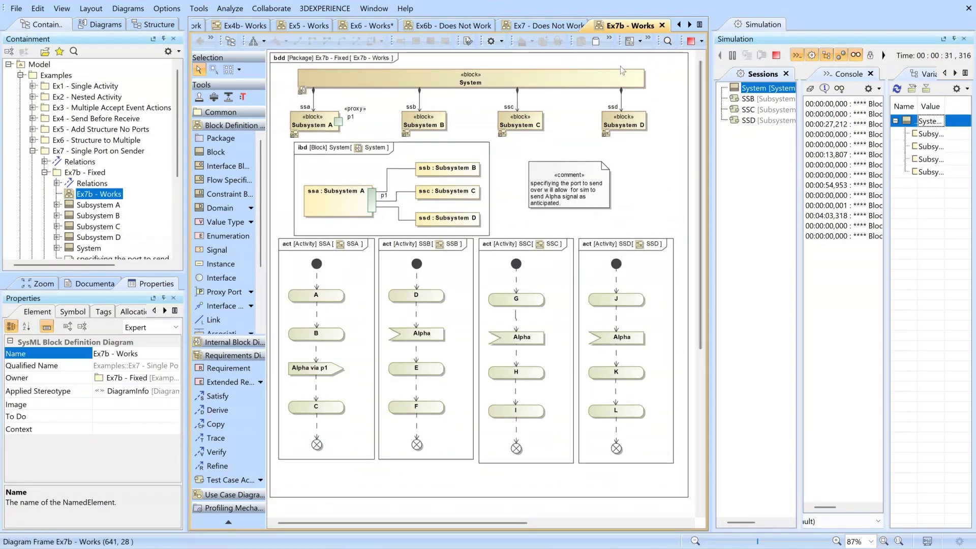
click(638, 77)
click(690, 42)
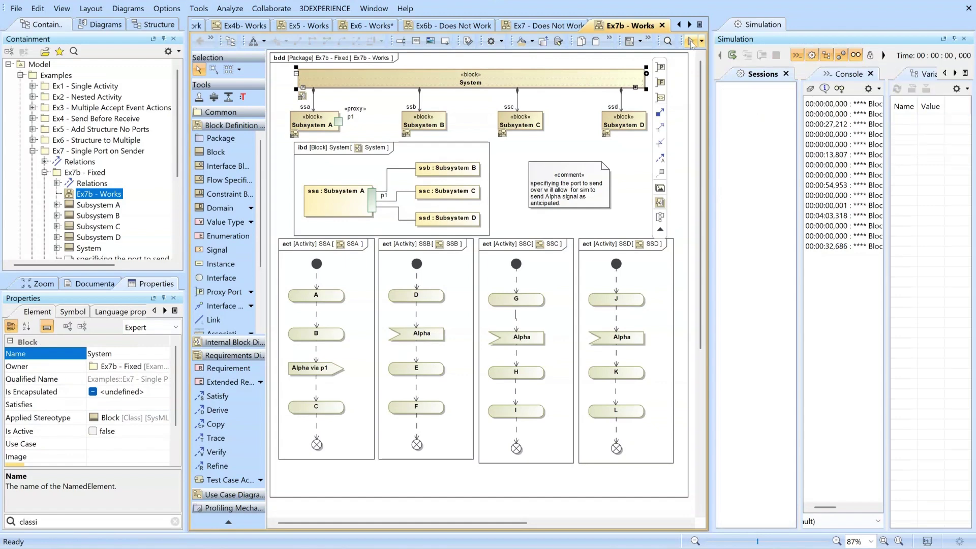
click(733, 56)
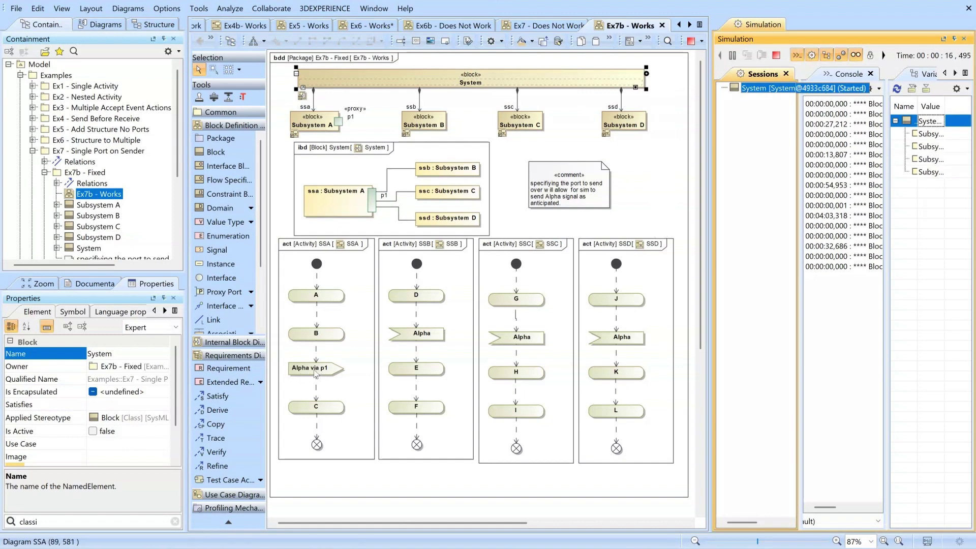
double_click(346, 351)
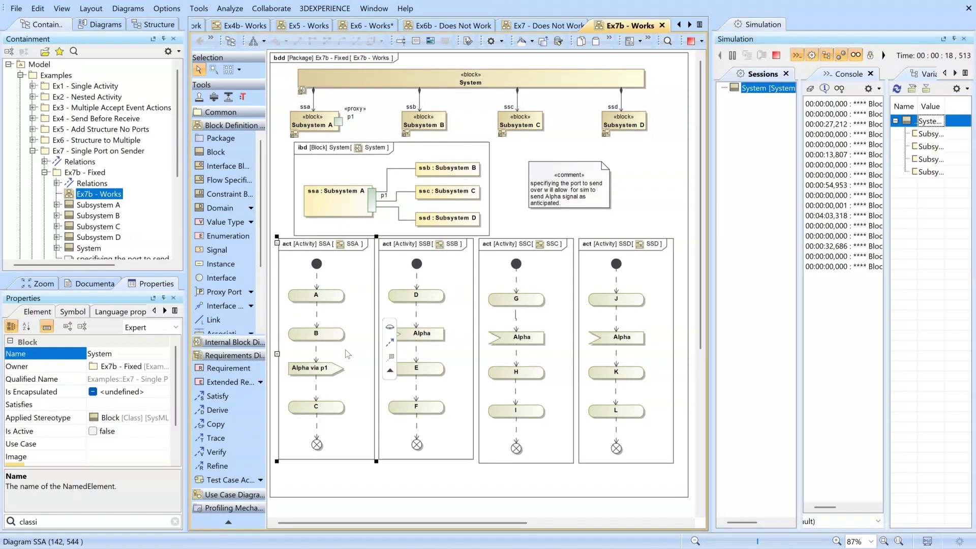
right_click(322, 205)
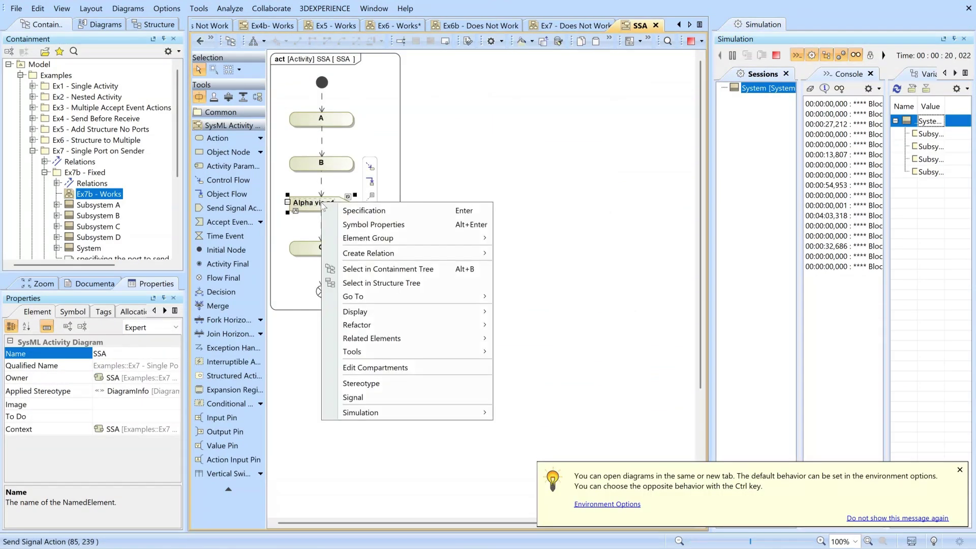
click(351, 209)
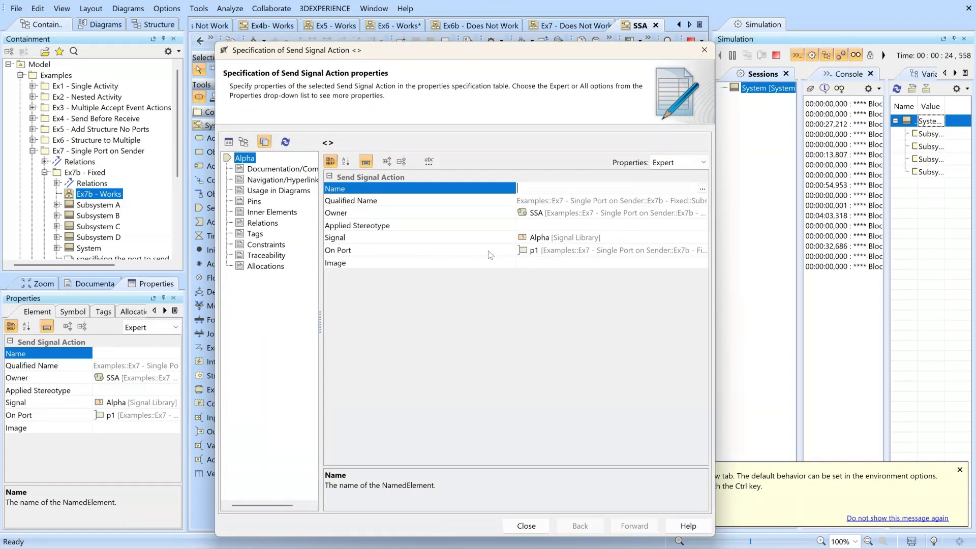
click(558, 255)
click(701, 250)
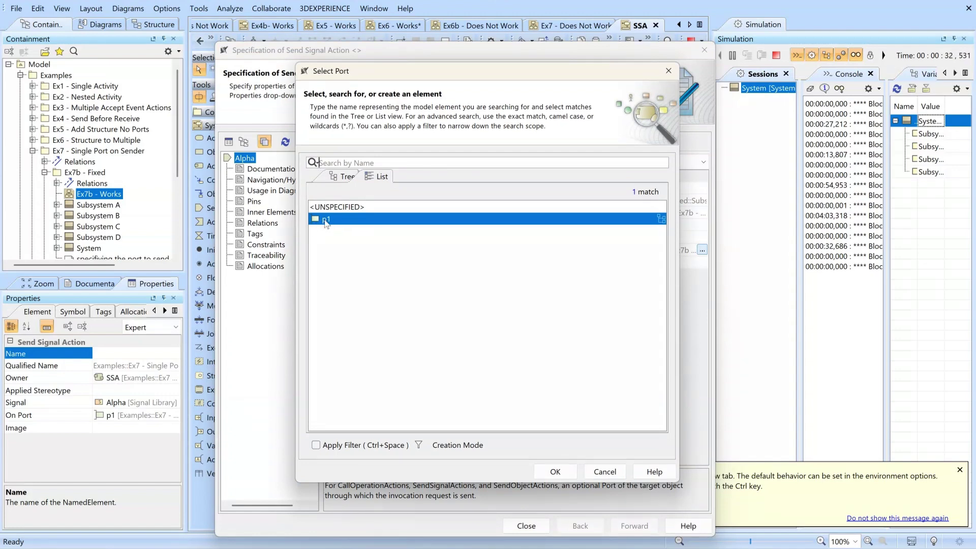
click(544, 468)
click(527, 526)
click(459, 285)
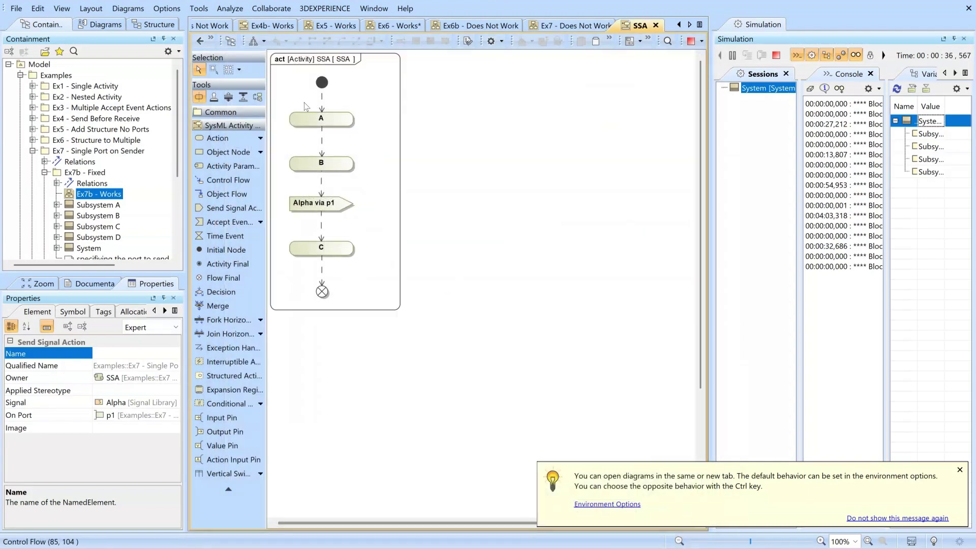
click(200, 42)
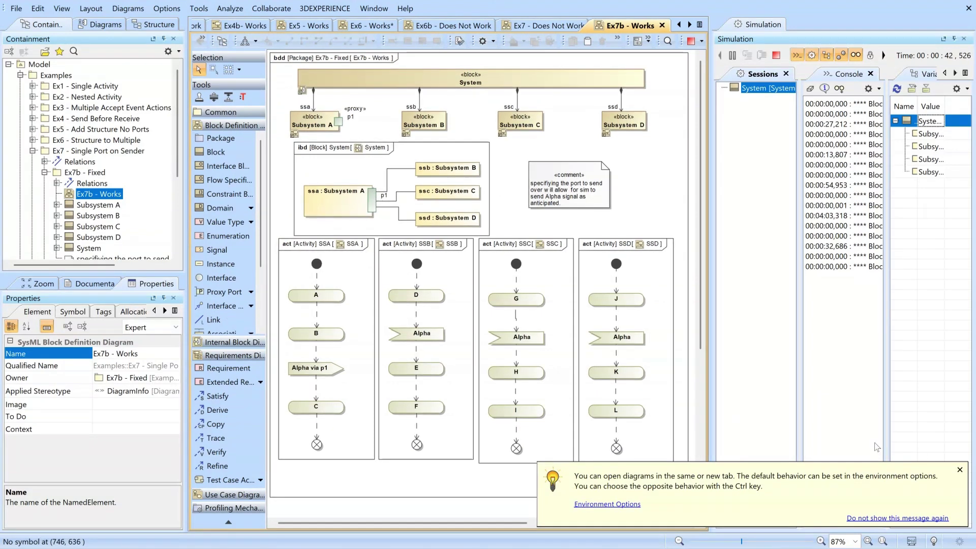
- Open the Ex8 - Works diagram and zoom it to 87%
click(960, 470)
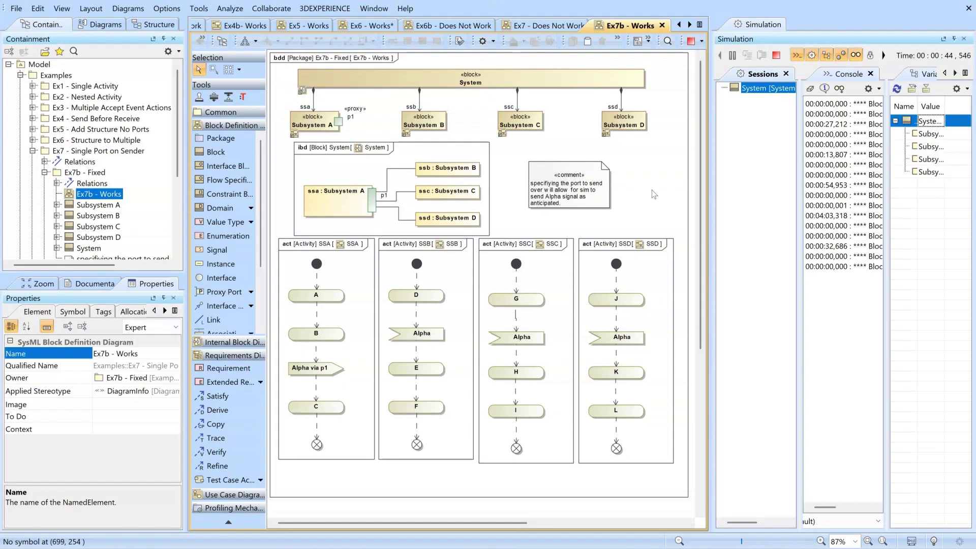
click(45, 173)
click(33, 151)
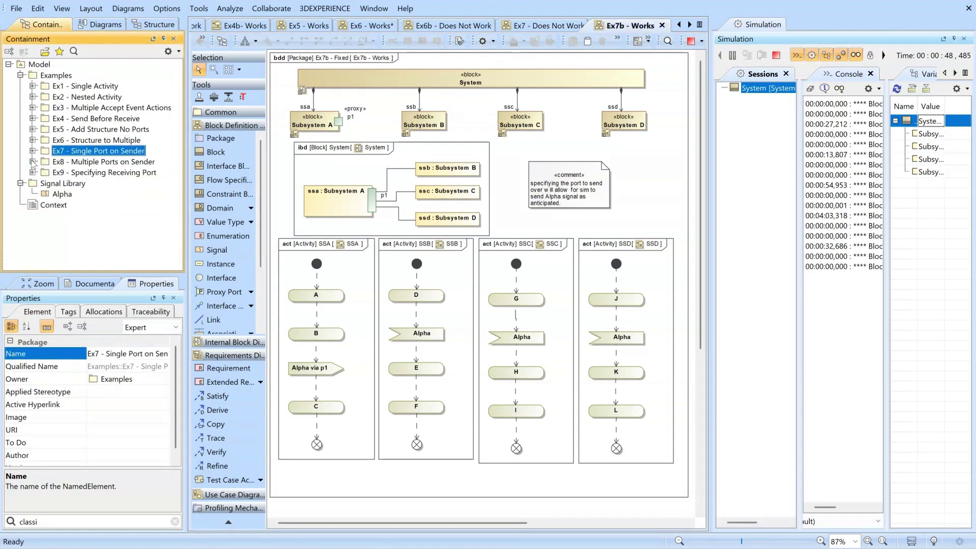
click(33, 161)
double_click(85, 183)
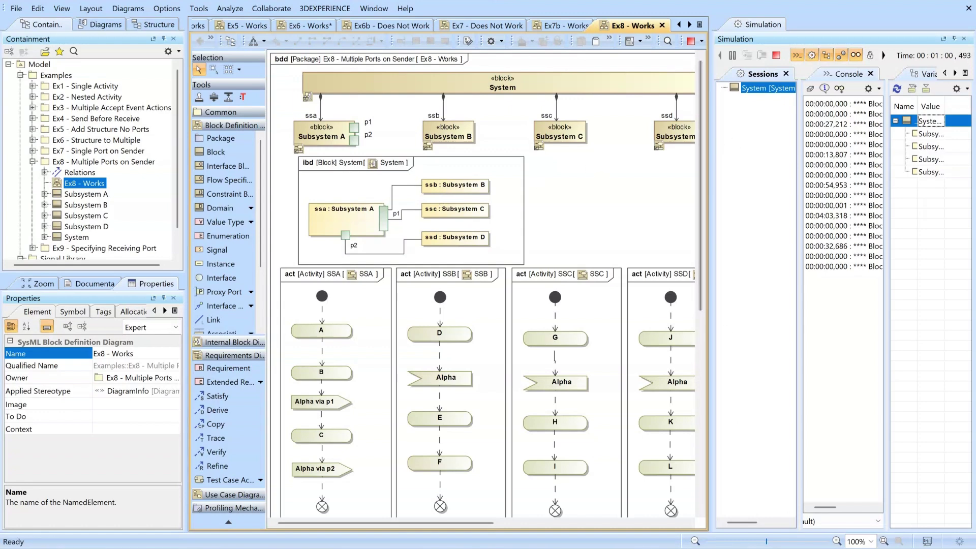
click(884, 542)
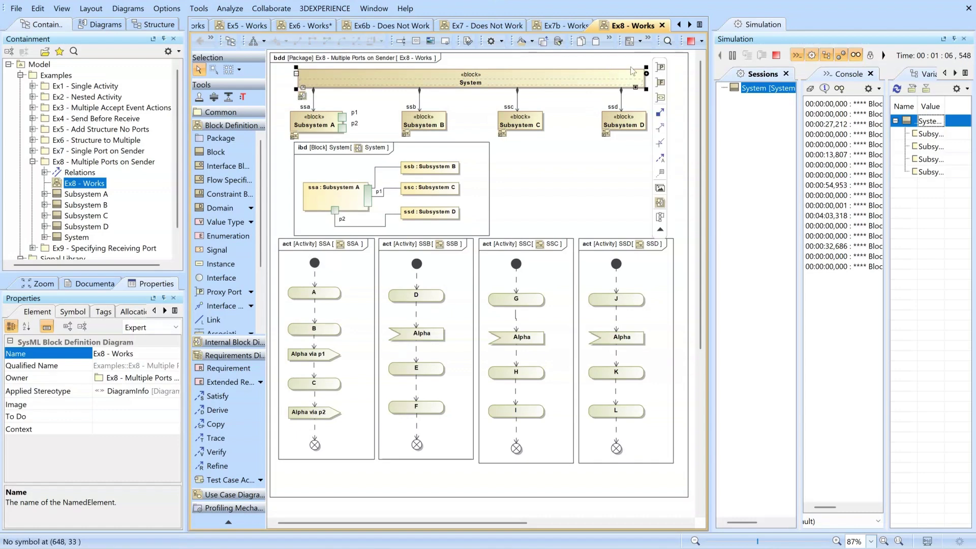
- Restart the System simulation, then expand the Ex9 - Specifying Receiving Port package
click(607, 71)
click(691, 42)
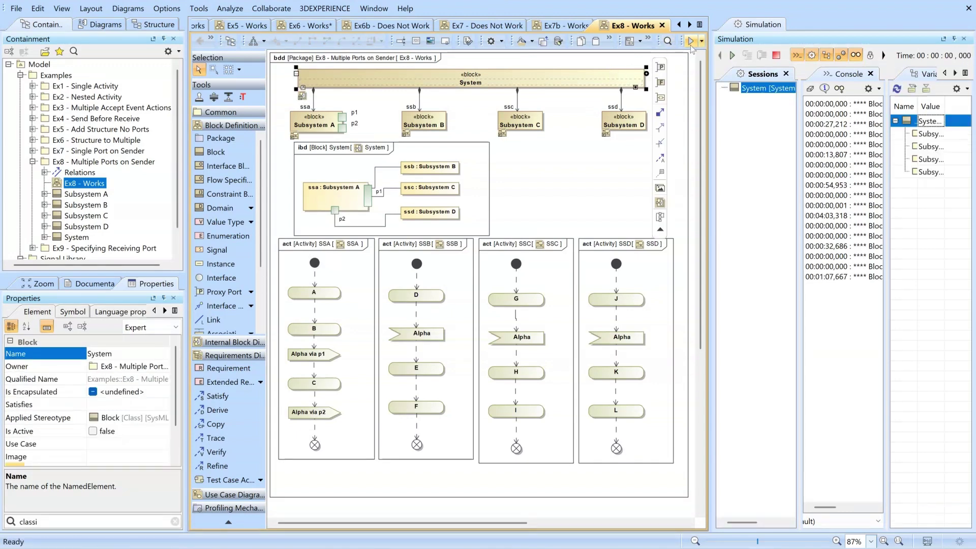
click(691, 42)
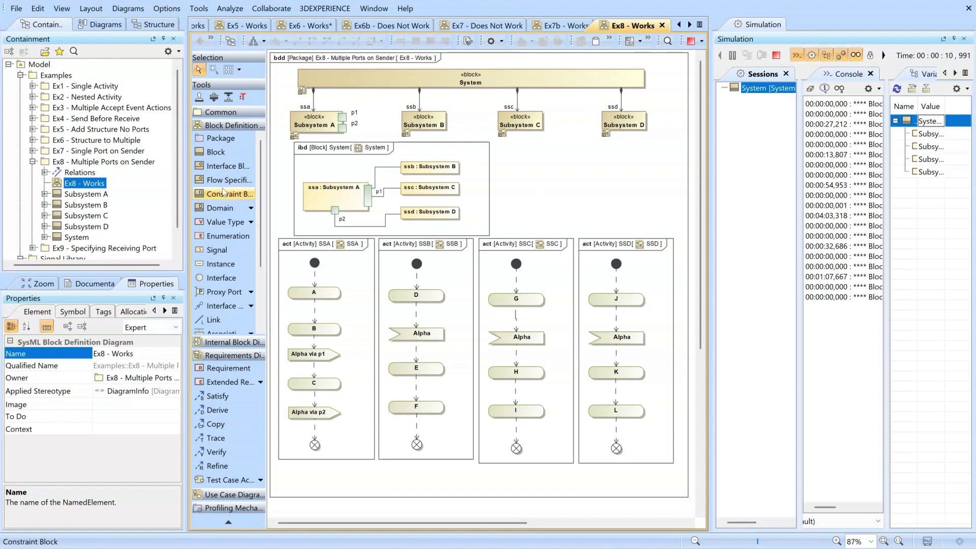
click(32, 161)
click(32, 172)
- Open Ex9 - Does Not Work fitted to the window and restart its System simulation
click(80, 208)
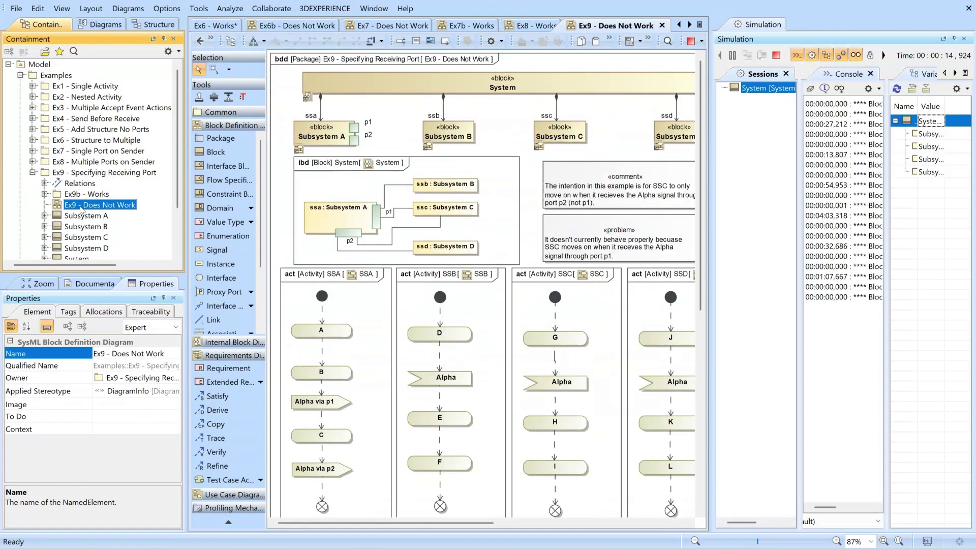
click(884, 541)
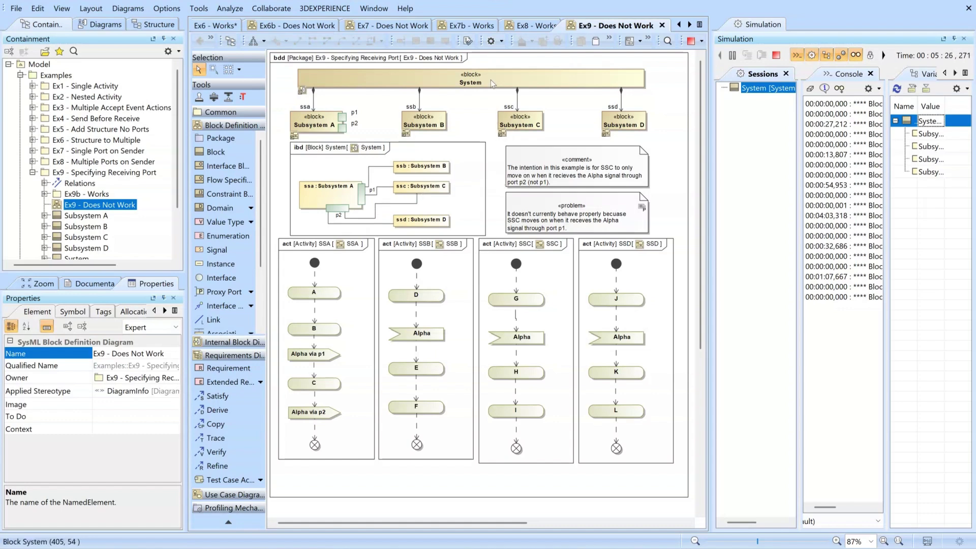
click(490, 80)
click(691, 41)
click(691, 41)
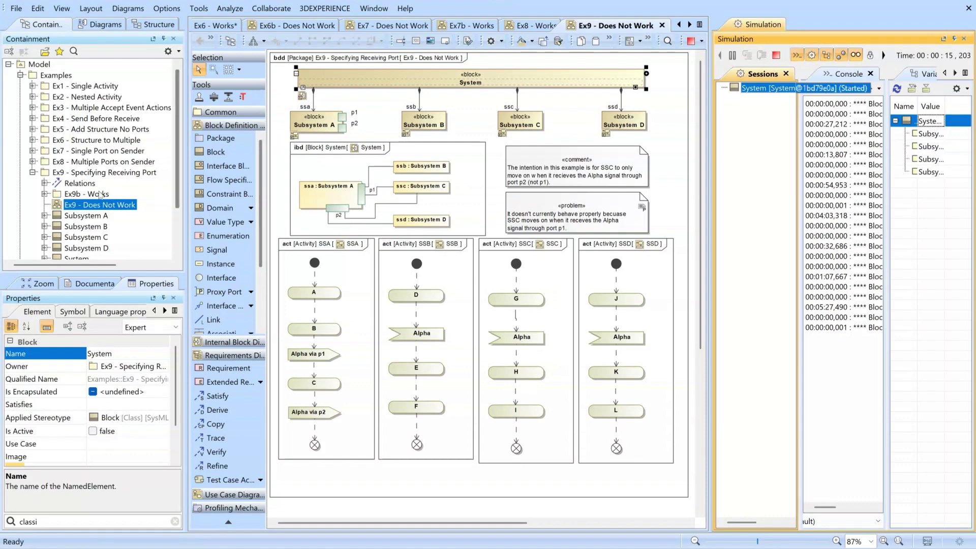
- Open Ex9b - Works fitted to the window, then open its System internal block diagram
click(45, 193)
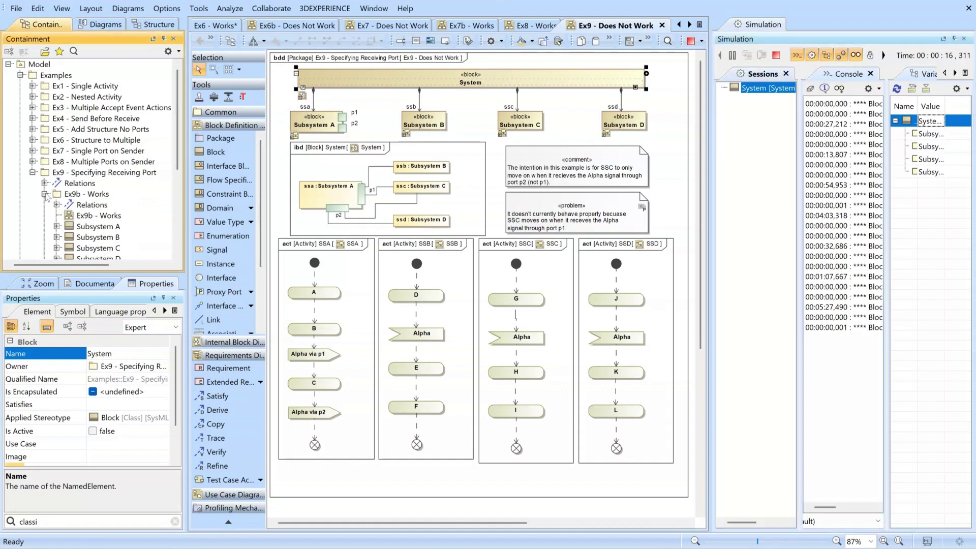
double_click(94, 216)
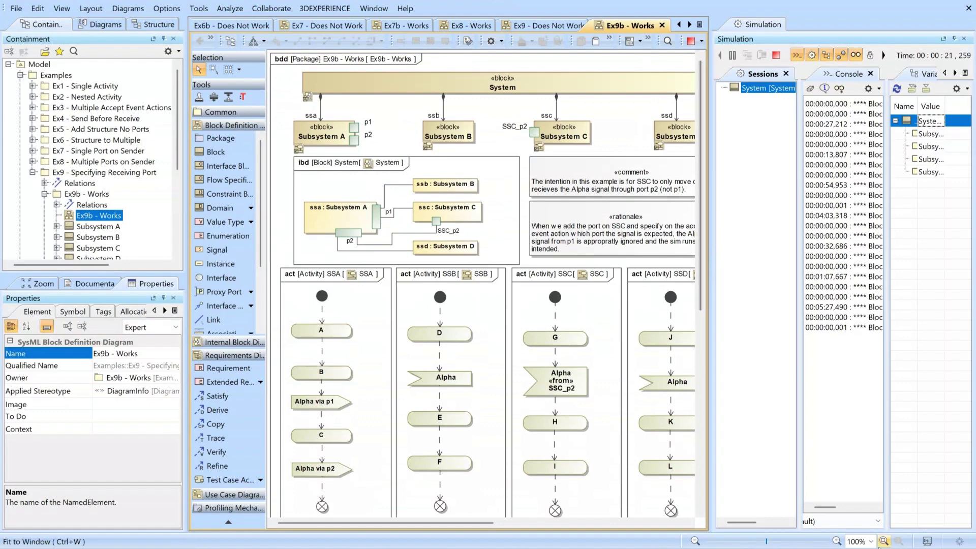
click(885, 541)
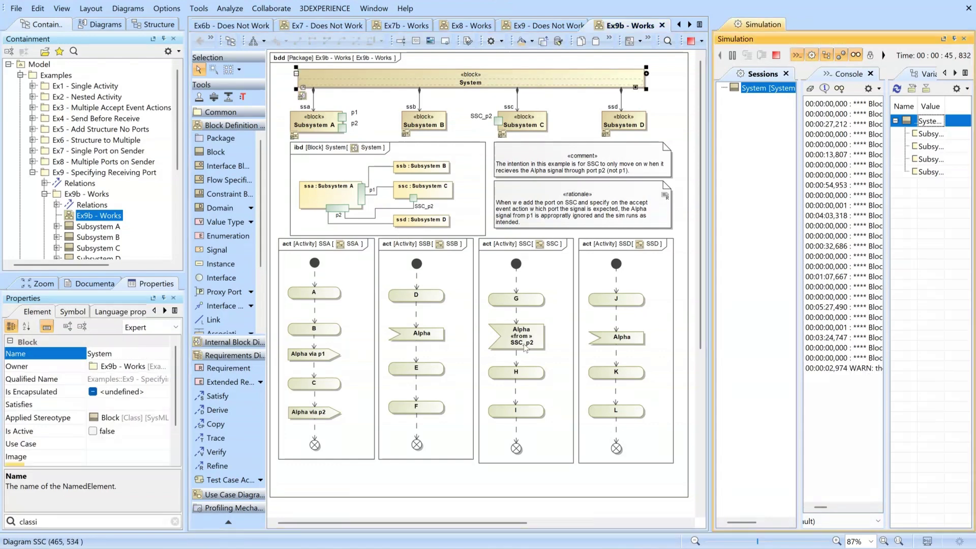
double_click(453, 171)
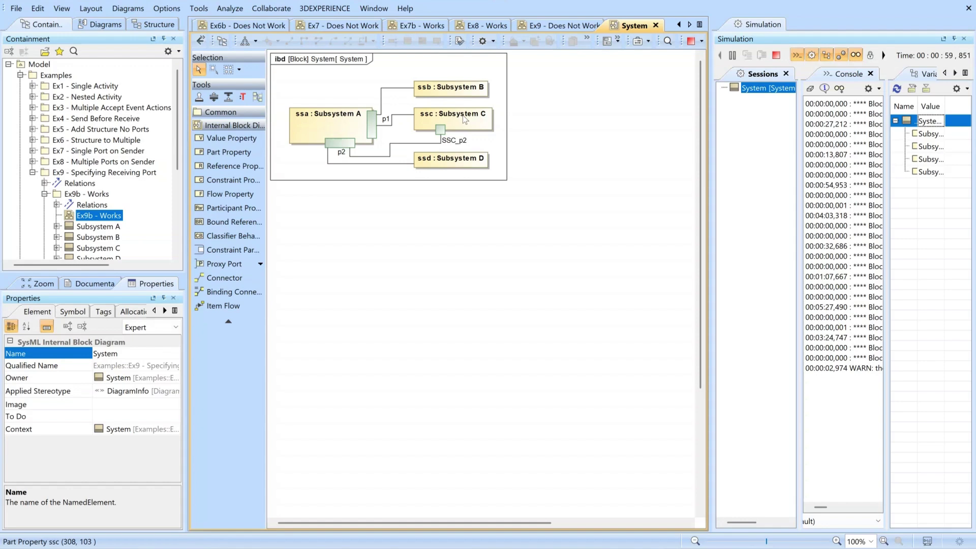
- Return to Ex9b - Works, simulate its System block, and open the SSC activity diagram
click(201, 41)
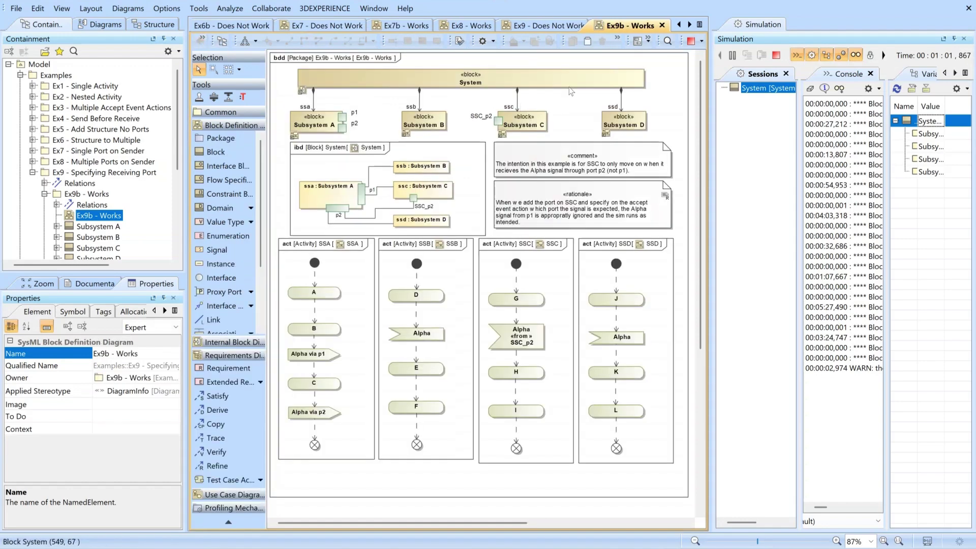
click(618, 82)
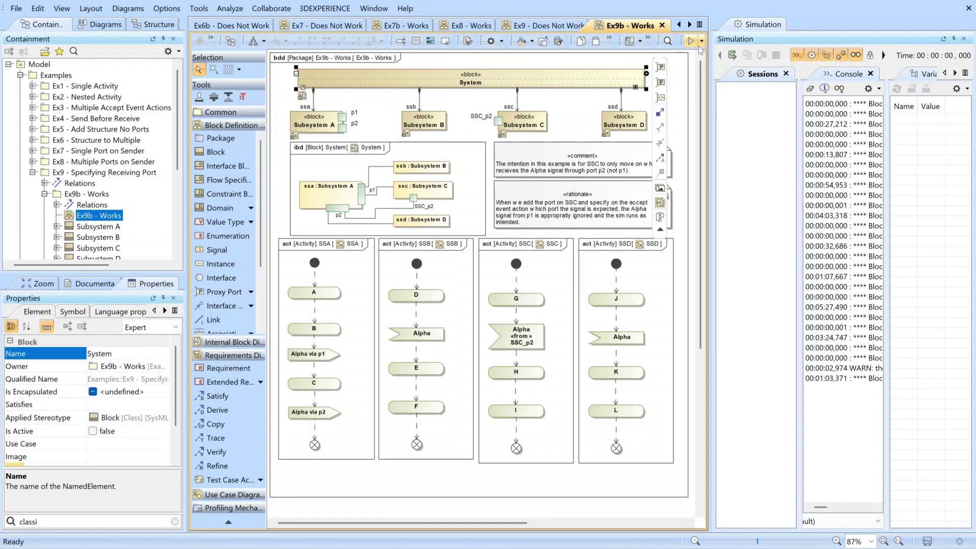
click(692, 42)
click(678, 100)
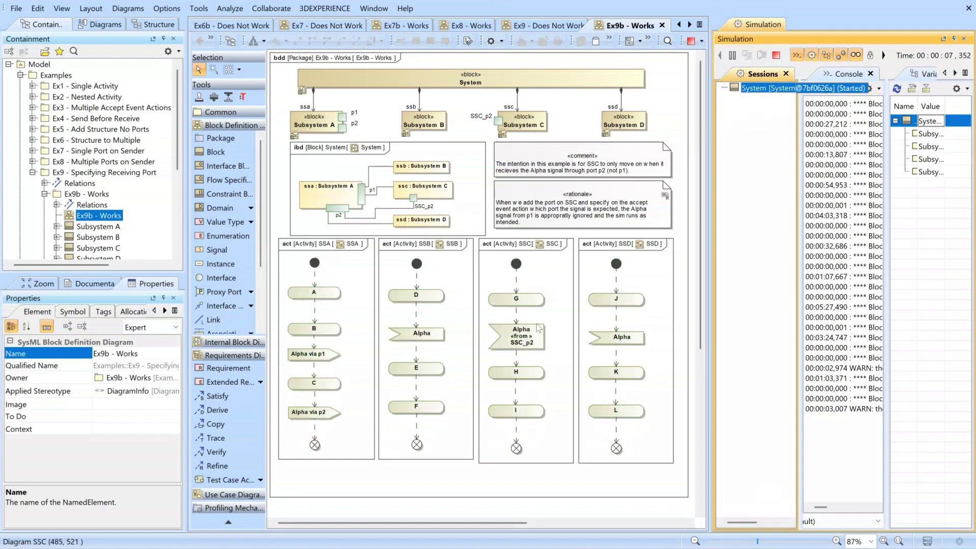
double_click(558, 292)
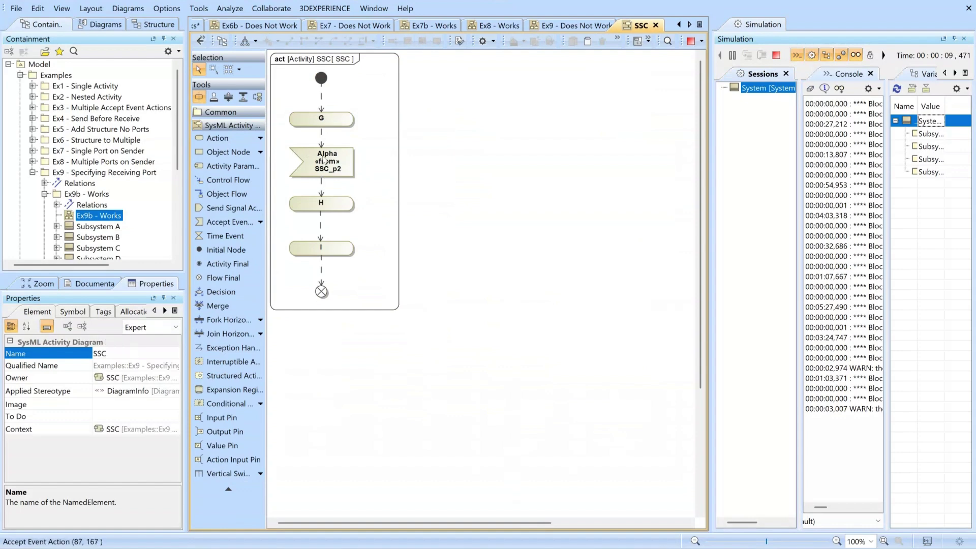
click(324, 160)
right_click(325, 159)
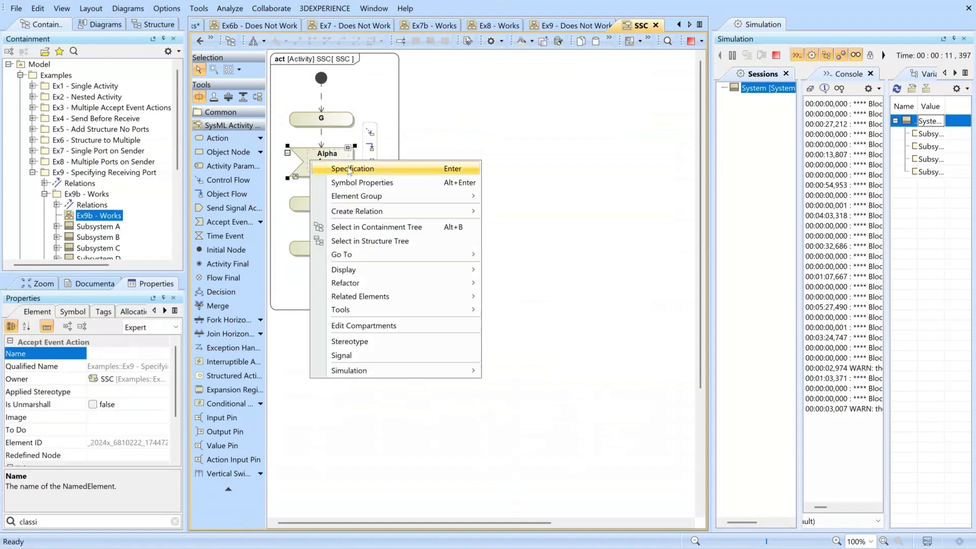
click(348, 166)
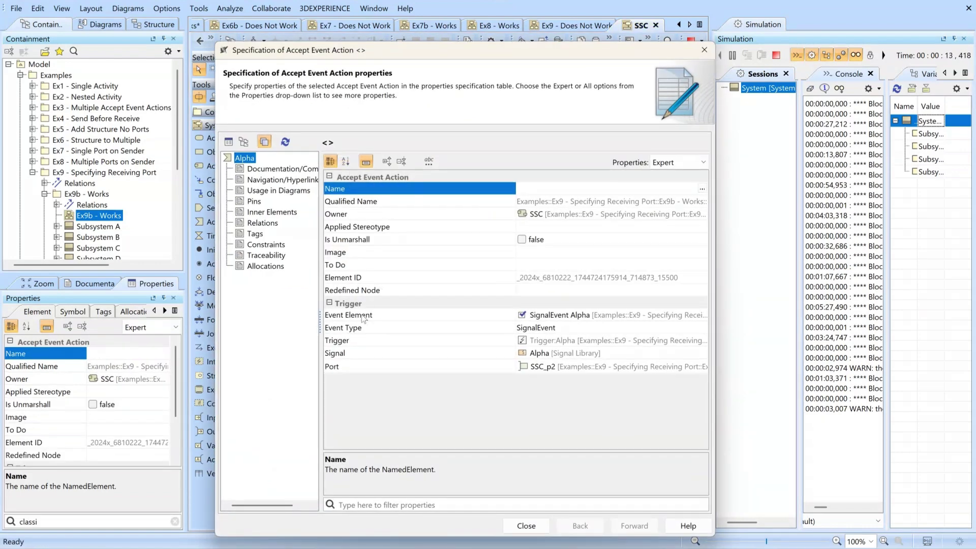
click(342, 370)
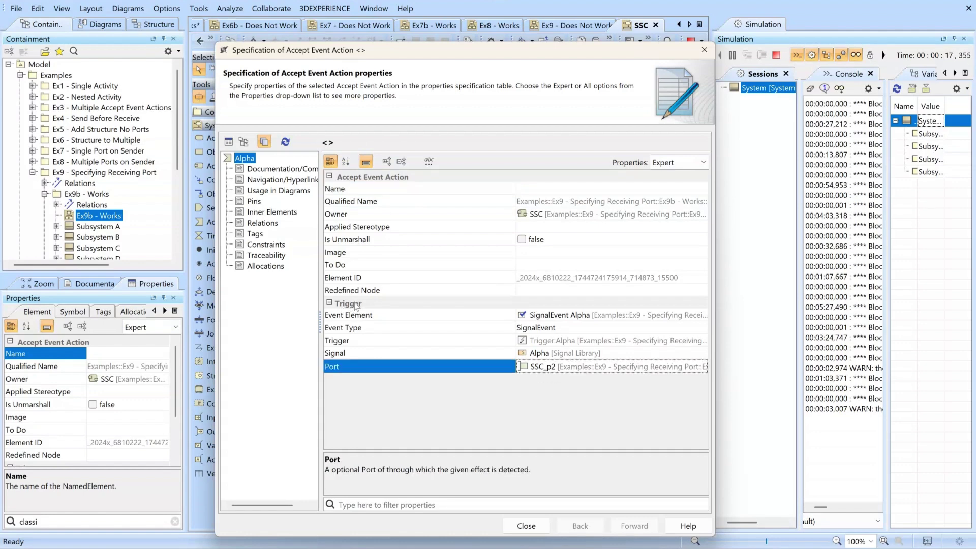
click(547, 370)
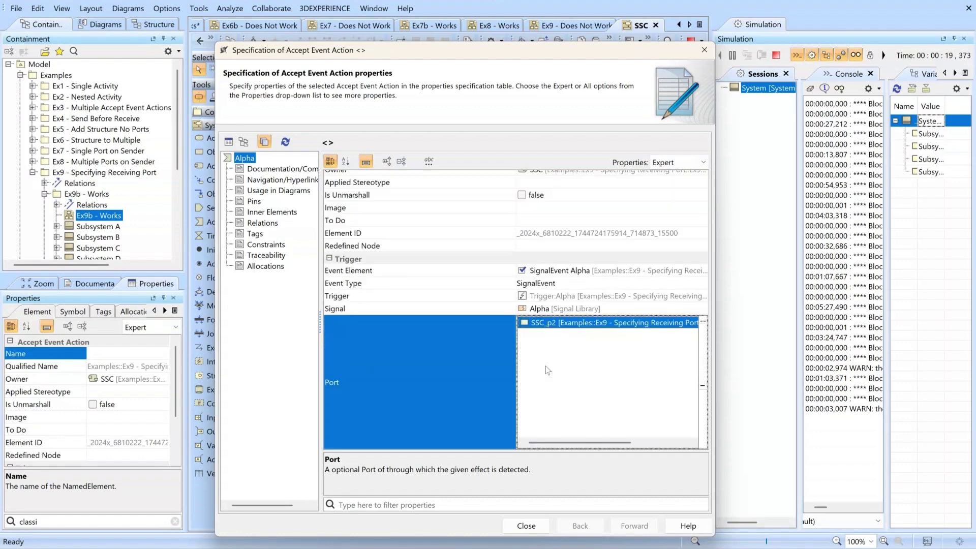
click(703, 321)
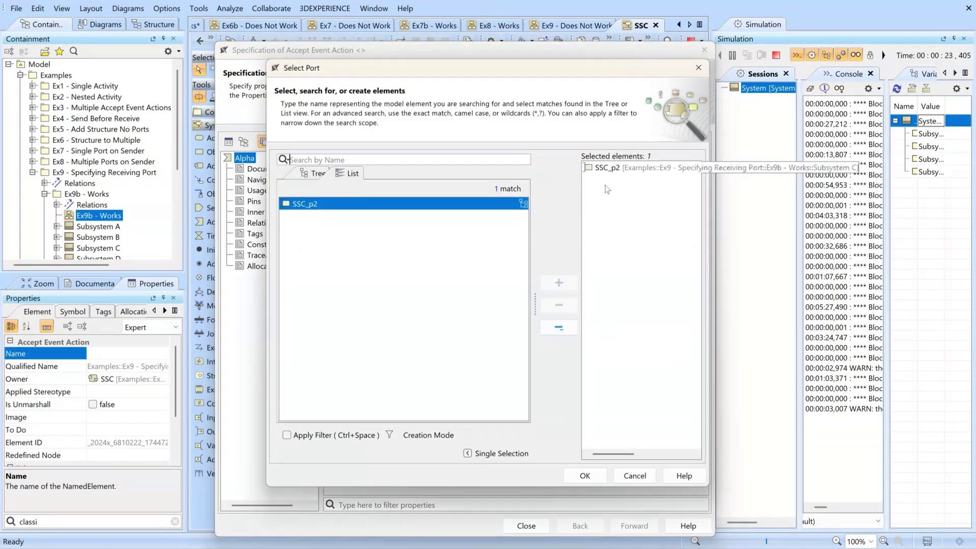
click(636, 476)
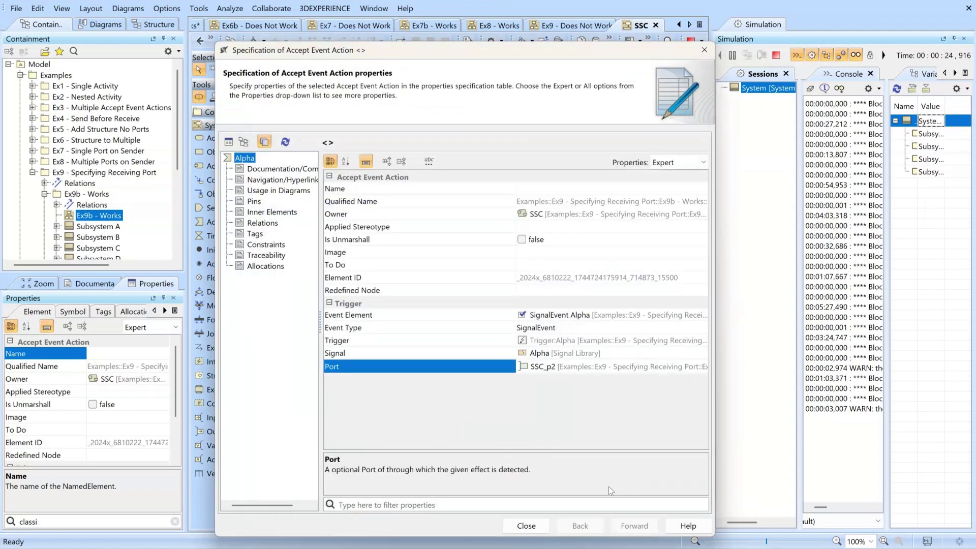
click(540, 523)
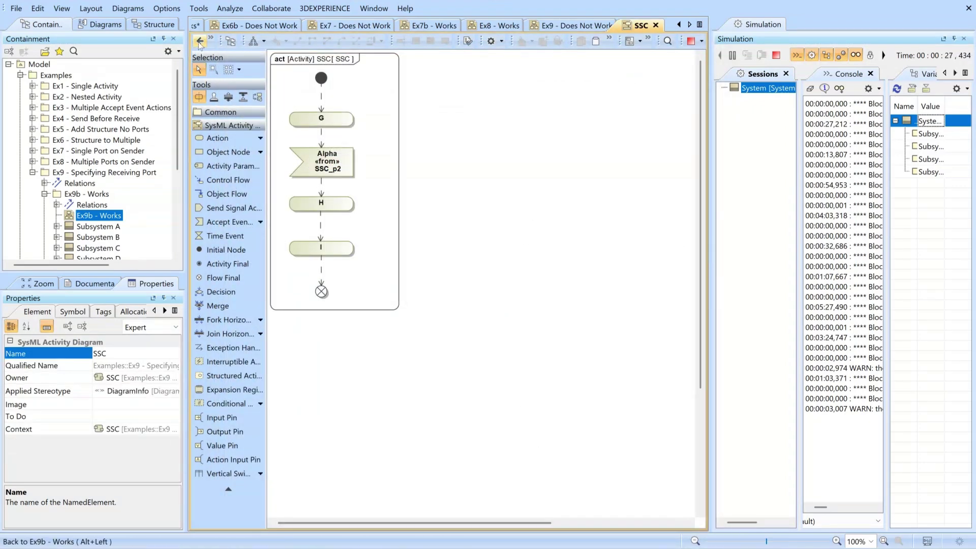
- Go back to Ex9b - Works, collapse the Ex9b and Ex9 packages, close Simulation, and fit the diagram
click(201, 41)
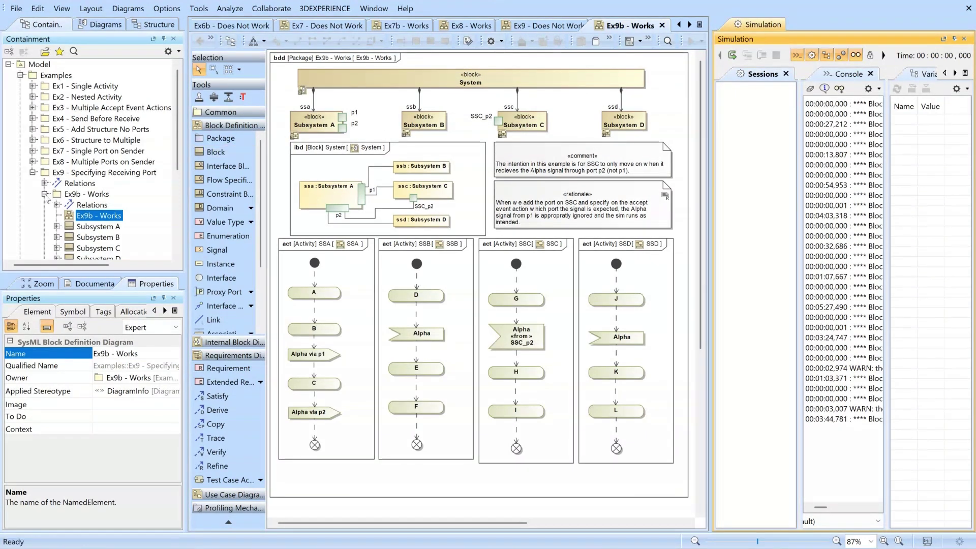
click(44, 194)
click(33, 172)
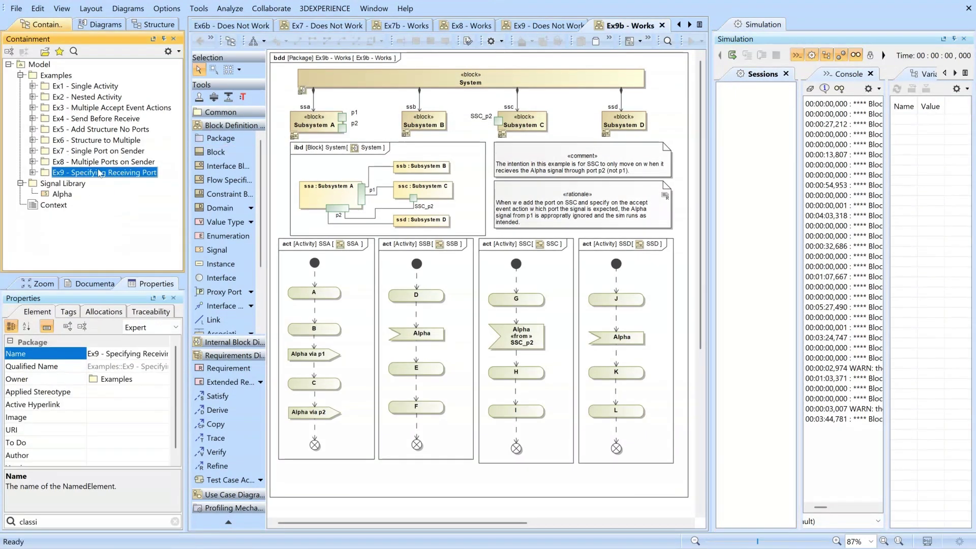
click(965, 39)
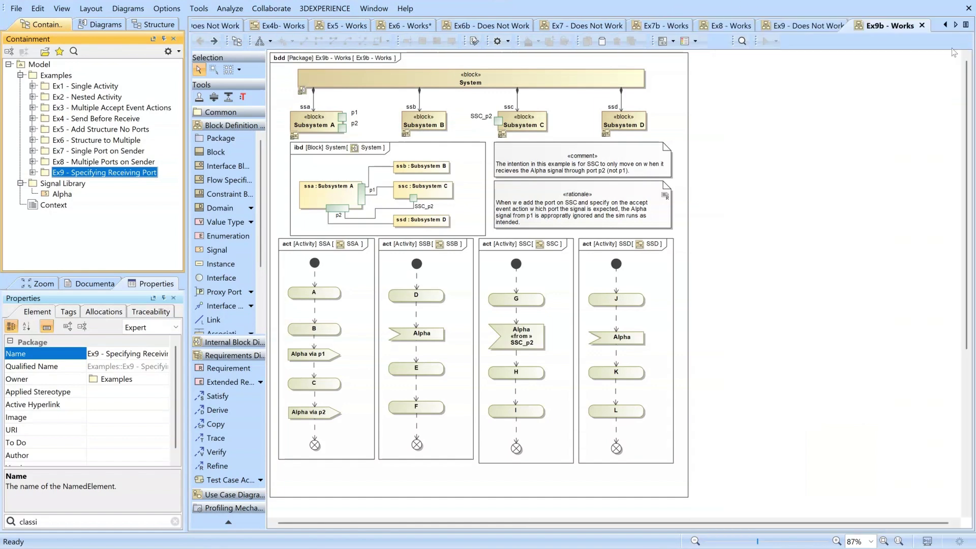
click(885, 542)
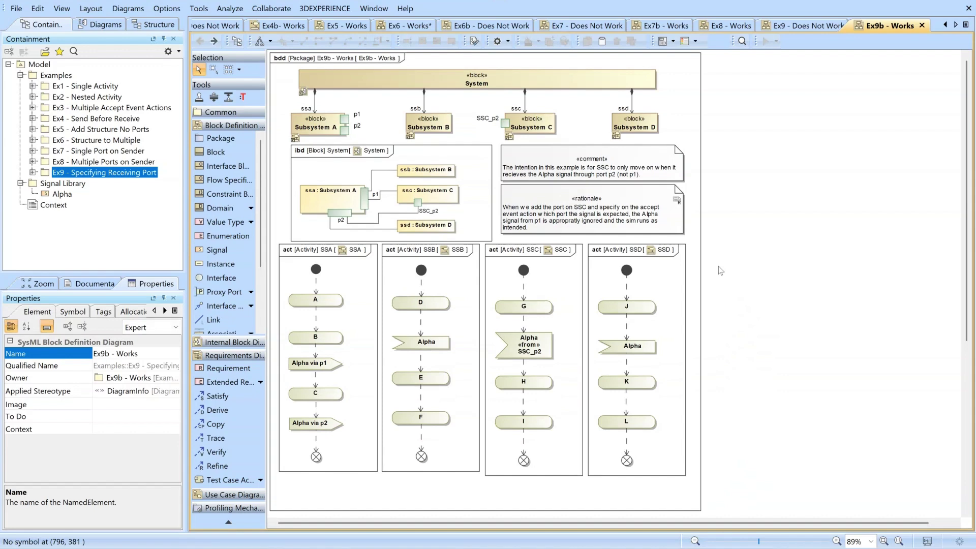